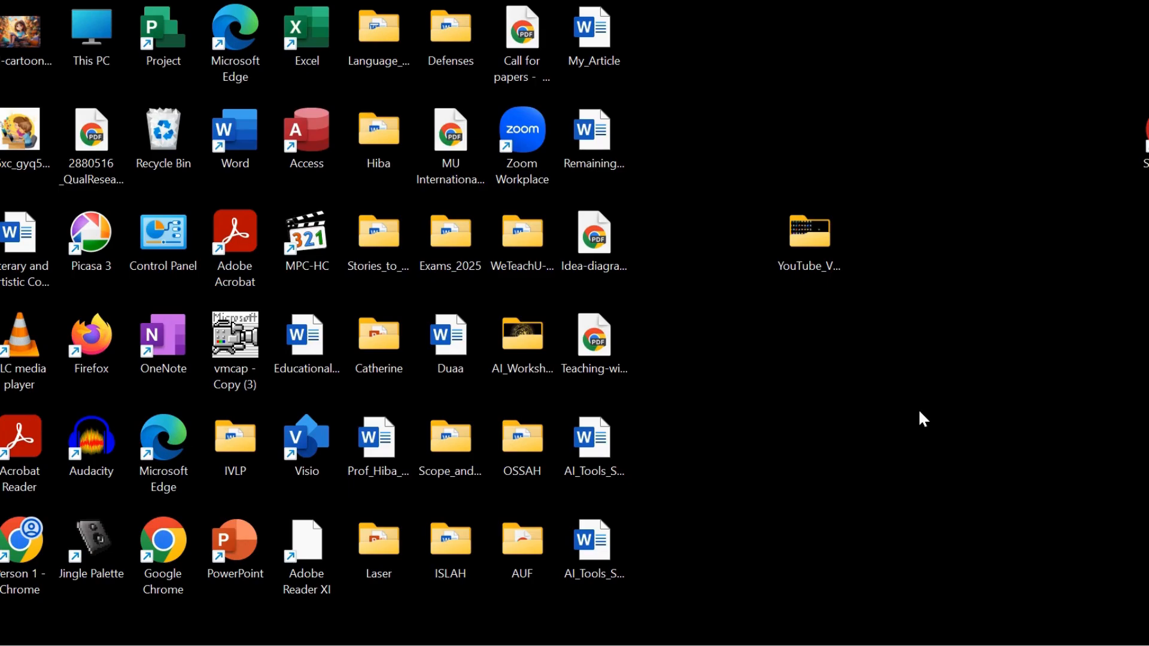
# Switch to Chrome and look over the Kahoot! home page, including the Teacher Toolbar and to-do list
pyautogui.click(803, 625)
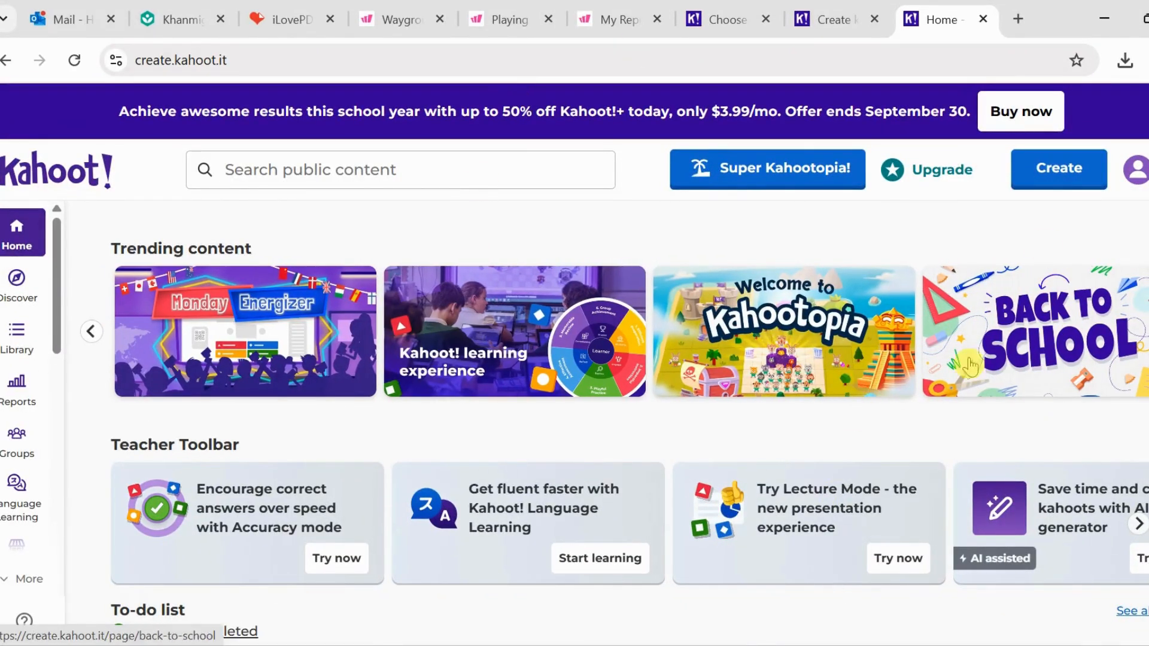
pyautogui.click(1083, 117)
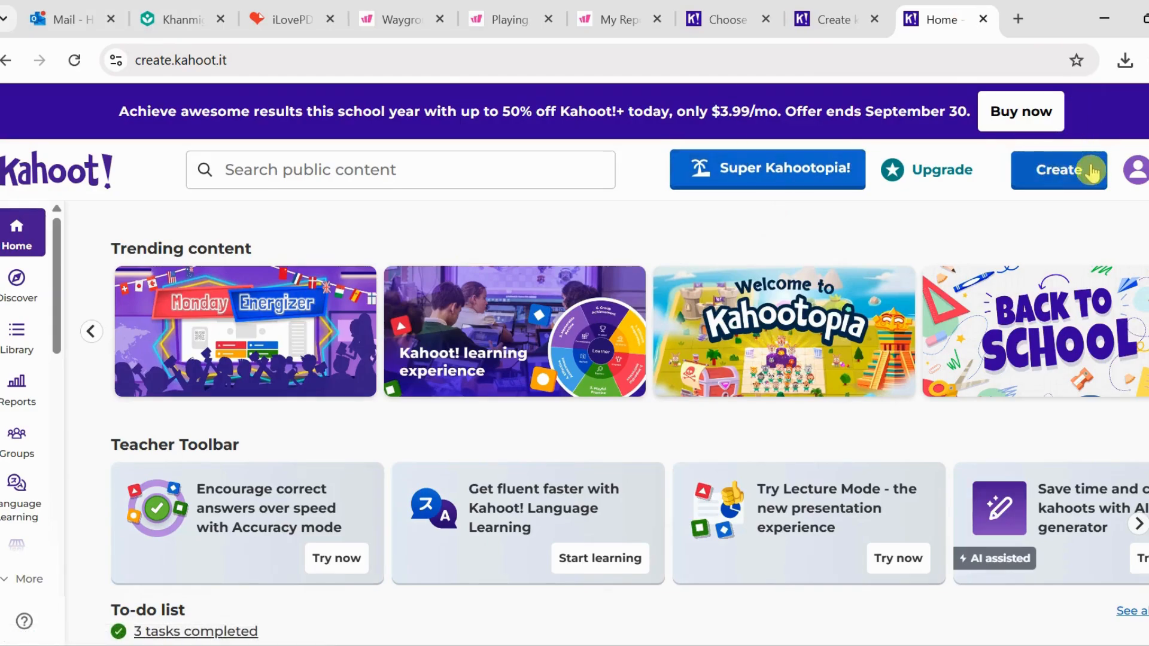
pyautogui.click(1071, 172)
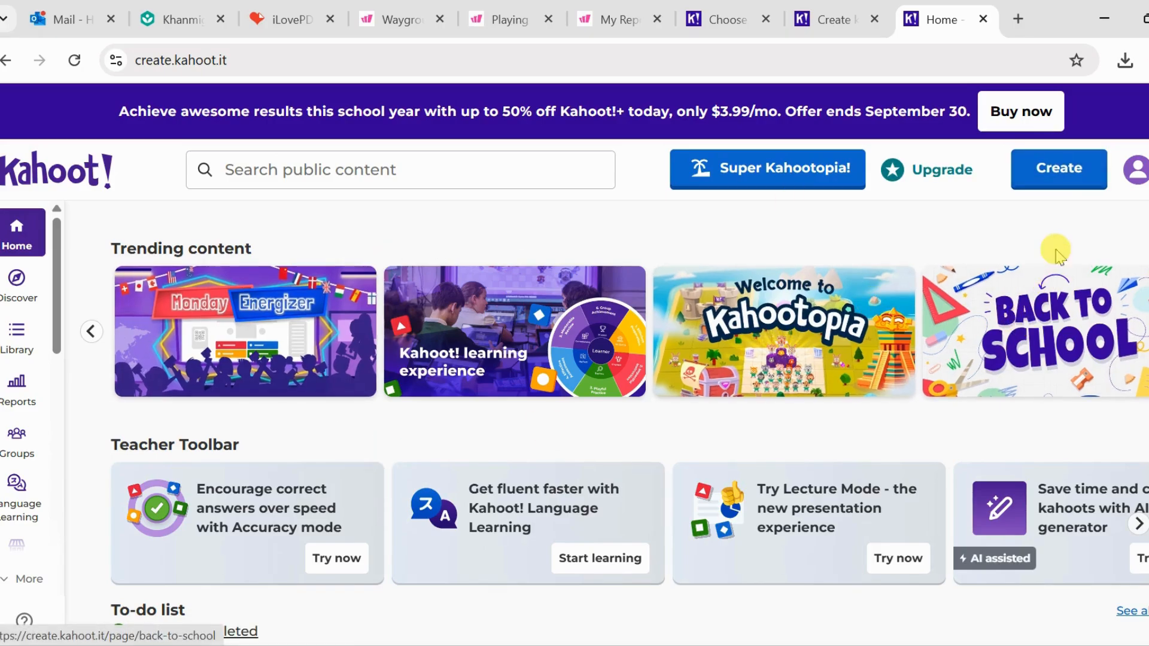
pyautogui.scroll(-4, 614, 424)
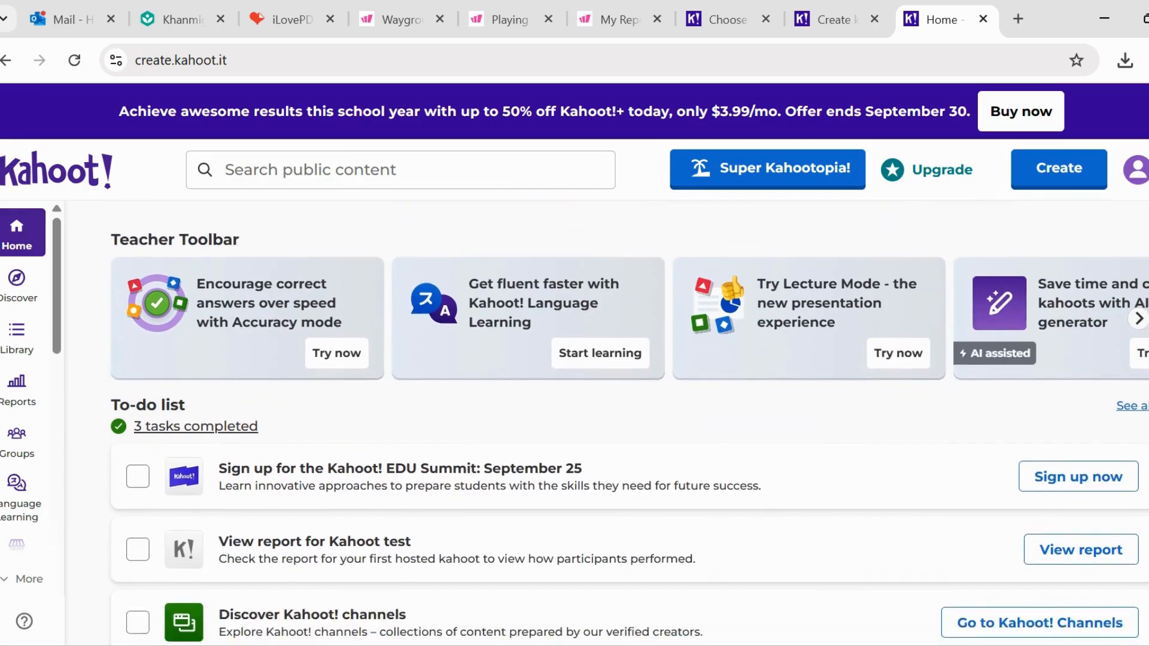
pyautogui.scroll(-6, 629, 423)
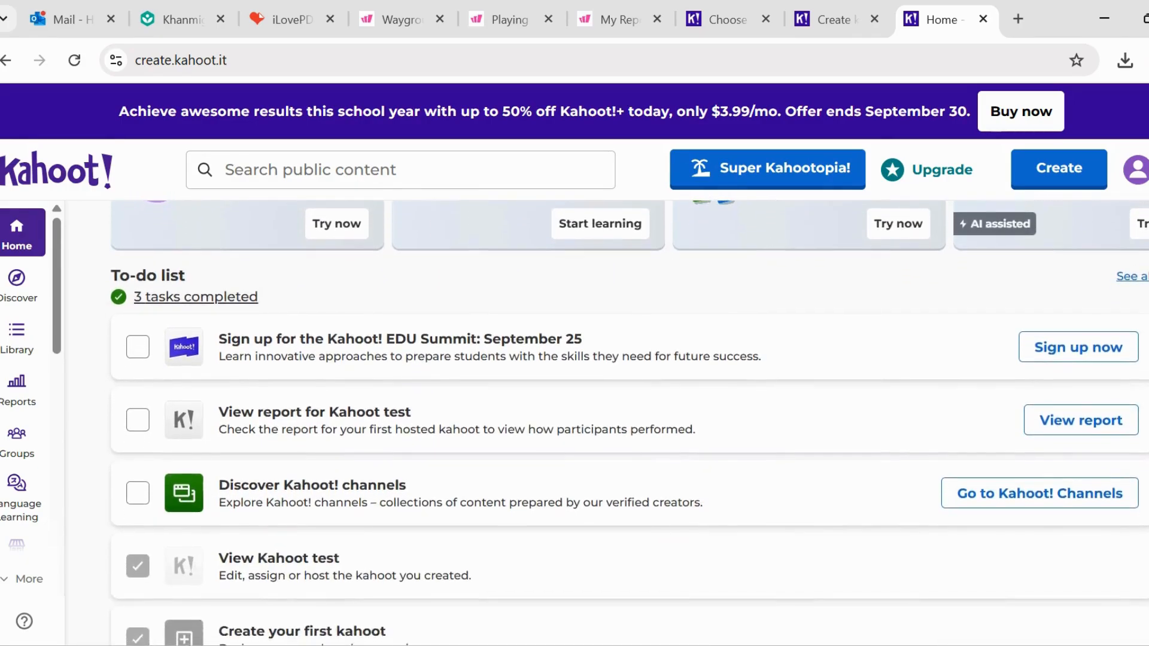
pyautogui.scroll(10, 629, 422)
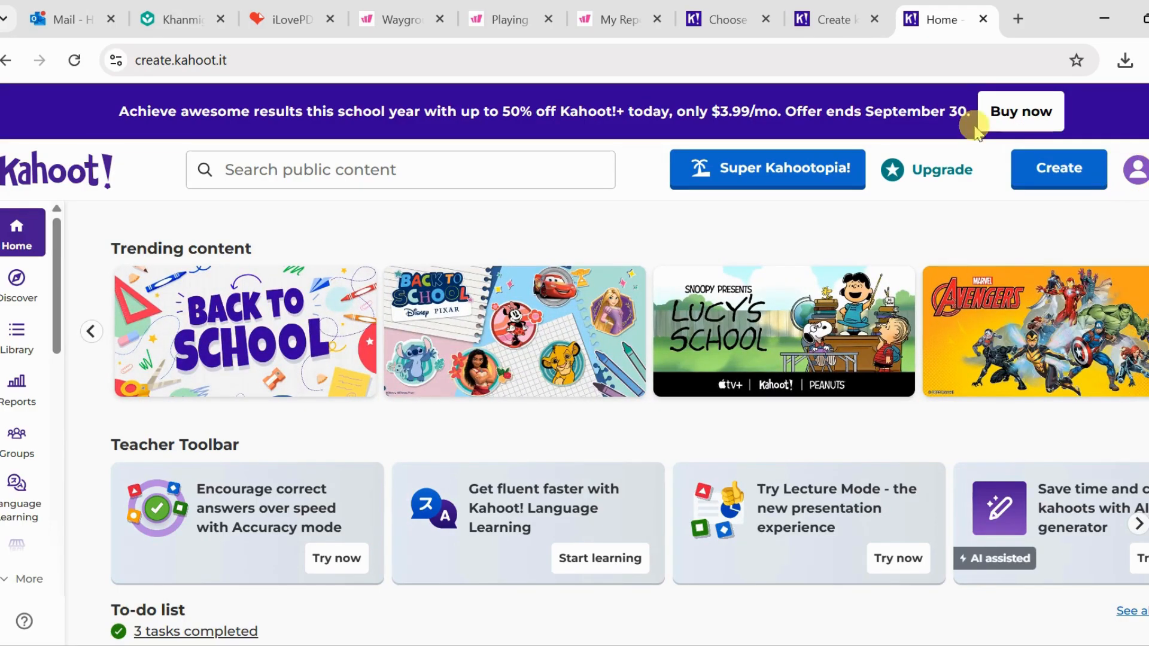
# Search Google for "Kahoot" in a new browser tab and open the kahoot.com site with its sign-up and log-in options
pyautogui.click(1018, 19)
pyautogui.click(418, 394)
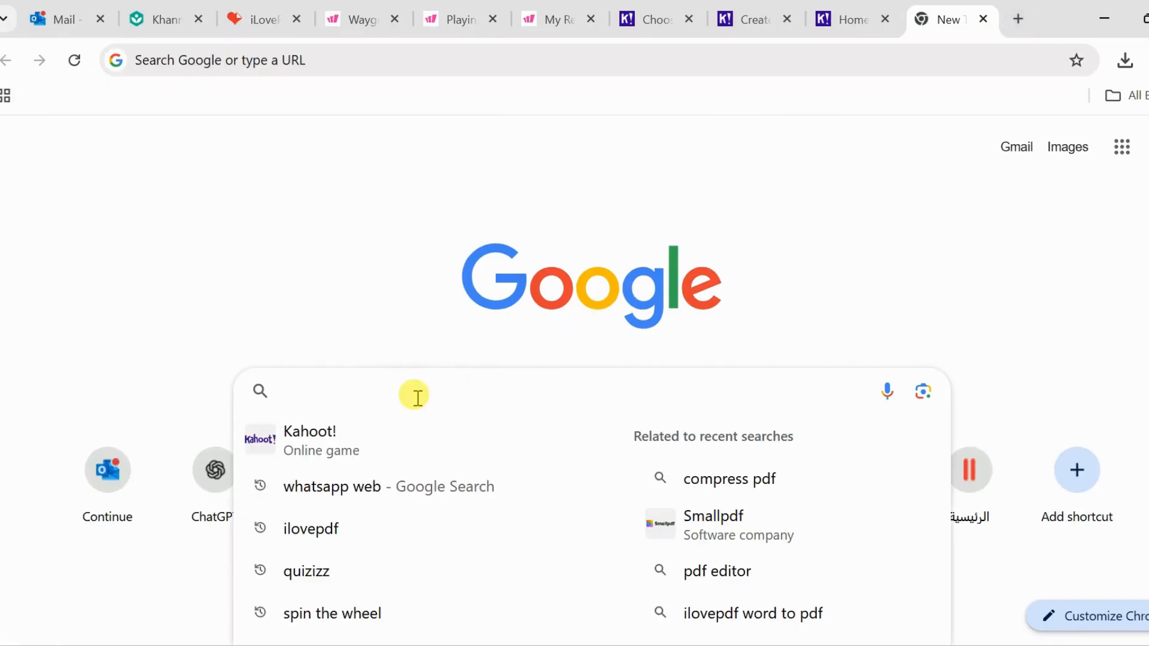
pyautogui.write('Kahoot')
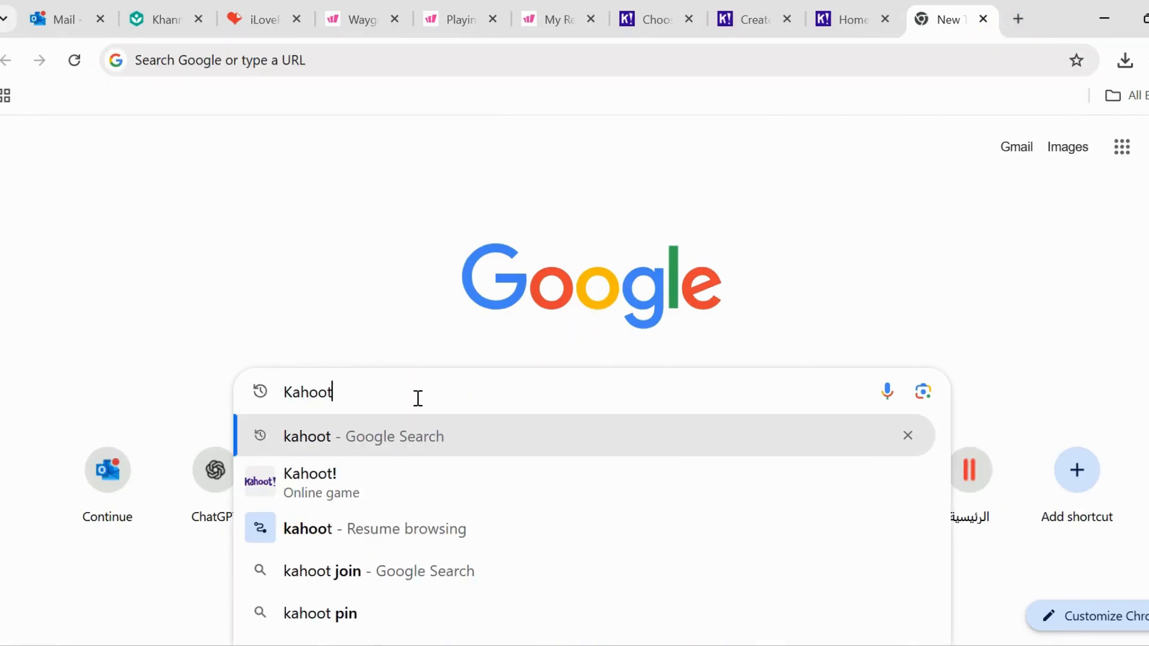
pyautogui.press('Return')
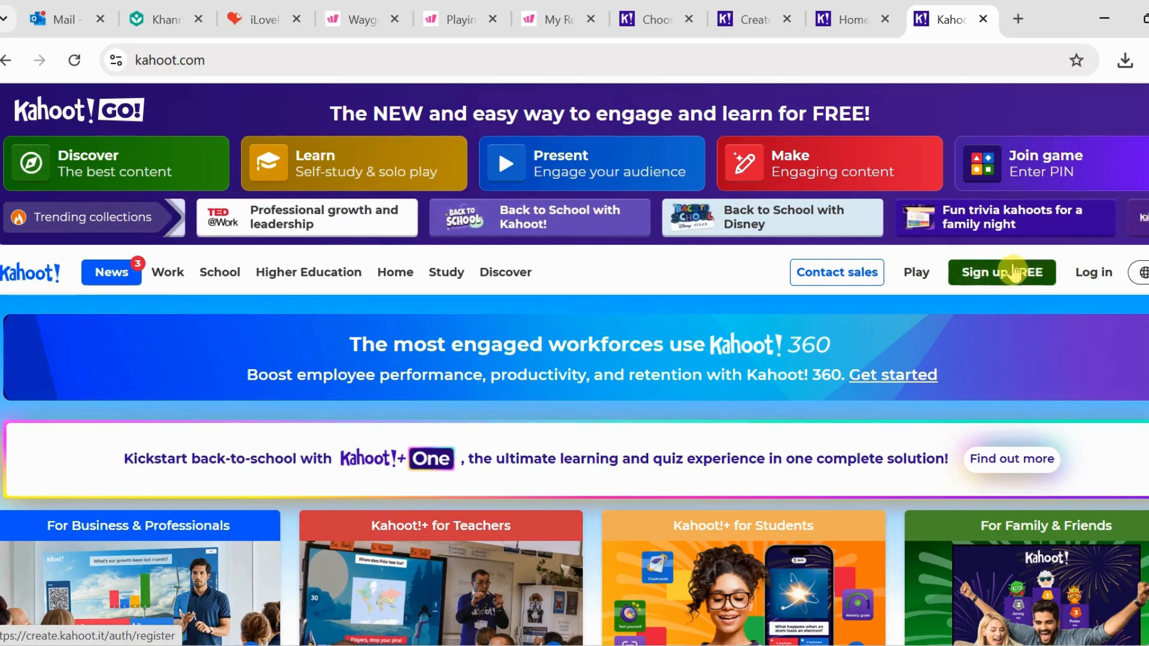
pyautogui.click(982, 274)
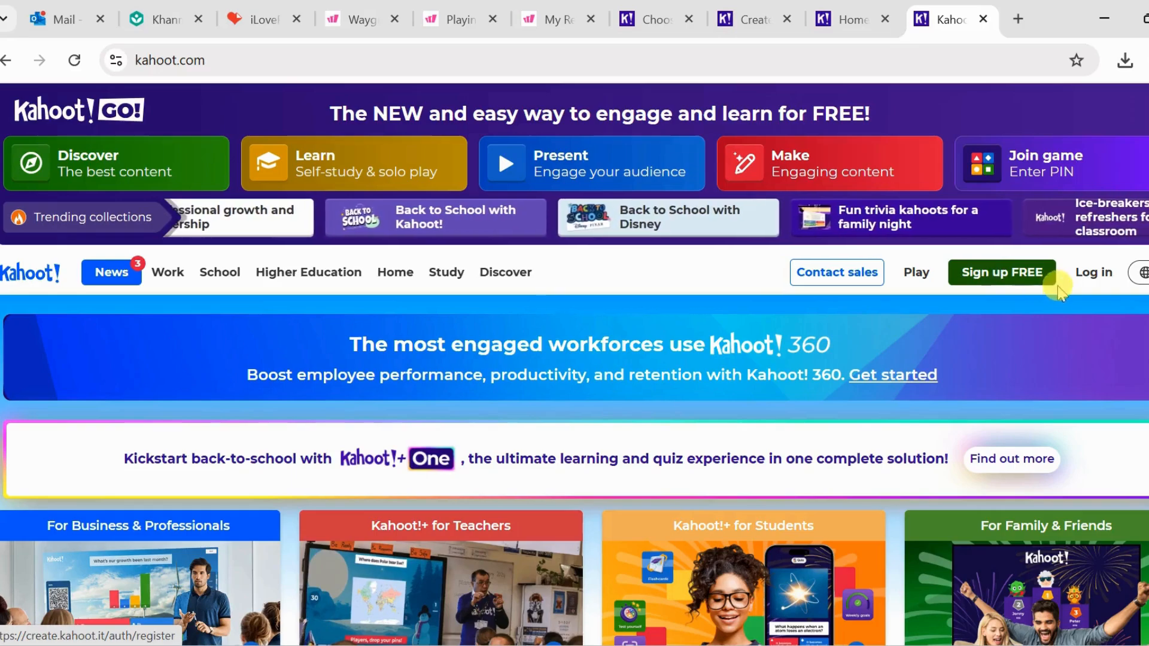
pyautogui.click(1093, 280)
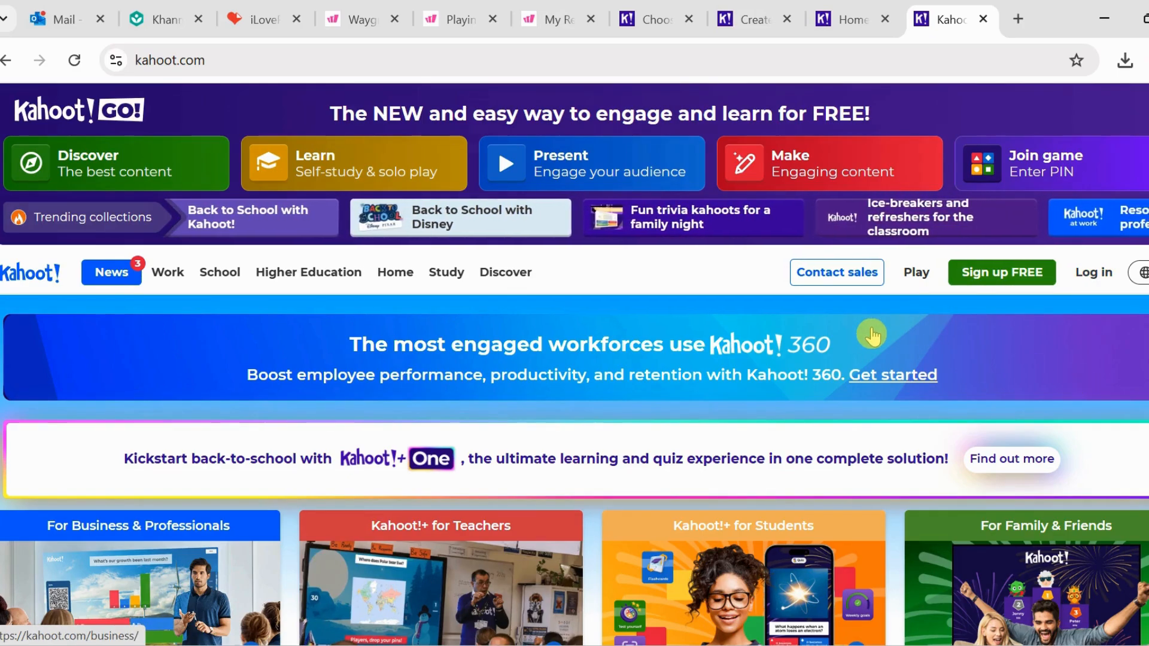
# Return to the signed-in Kahoot! home page and start a new kahoot from a blank canvas
pyautogui.click(853, 20)
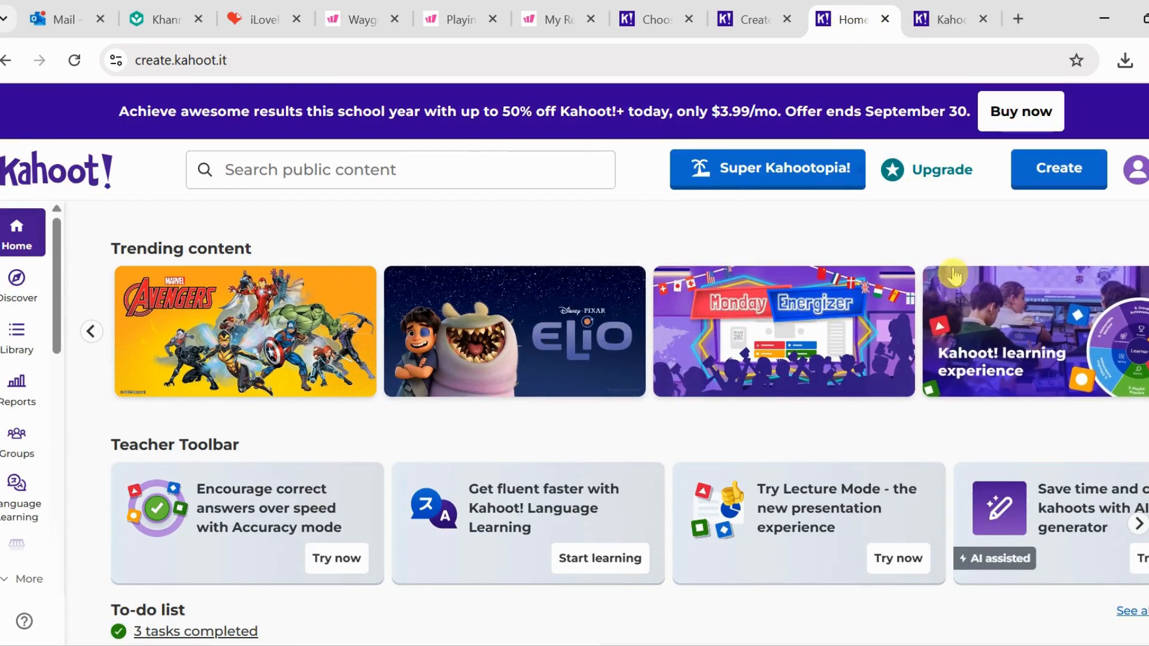
pyautogui.click(1075, 173)
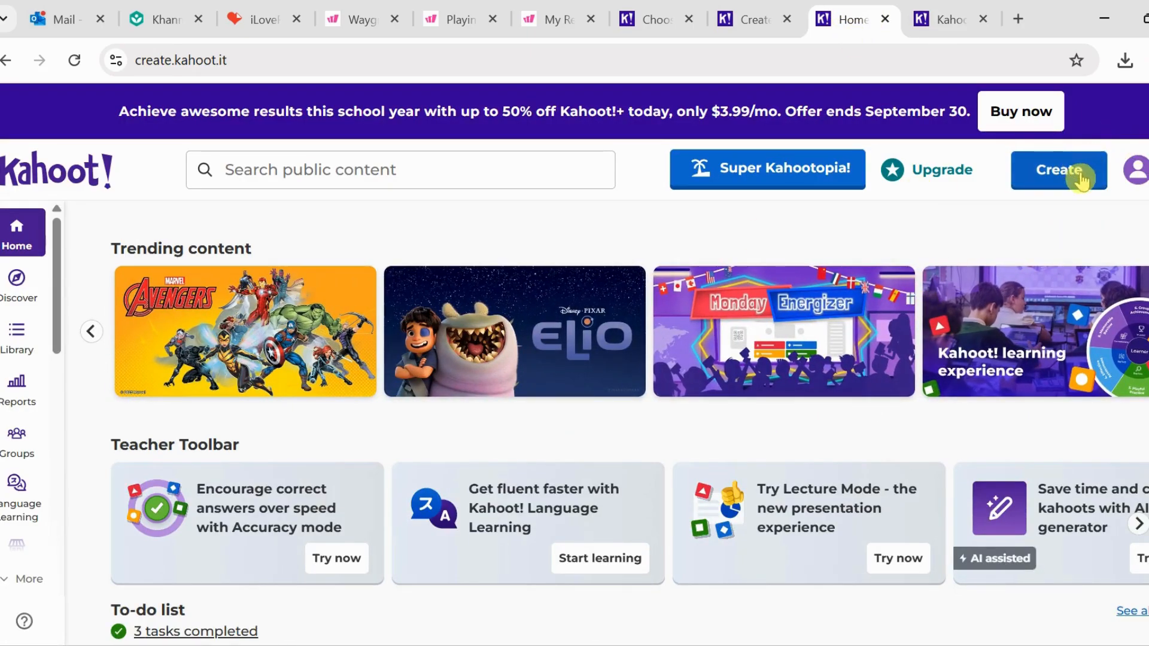
pyautogui.click(1036, 175)
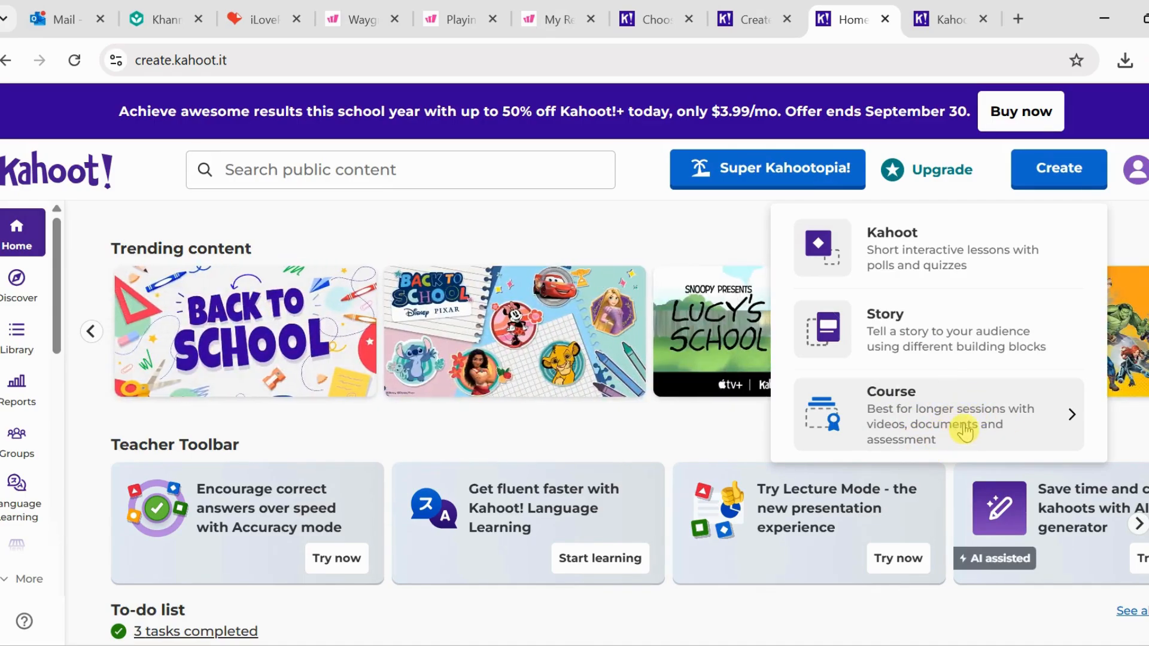
pyautogui.click(947, 254)
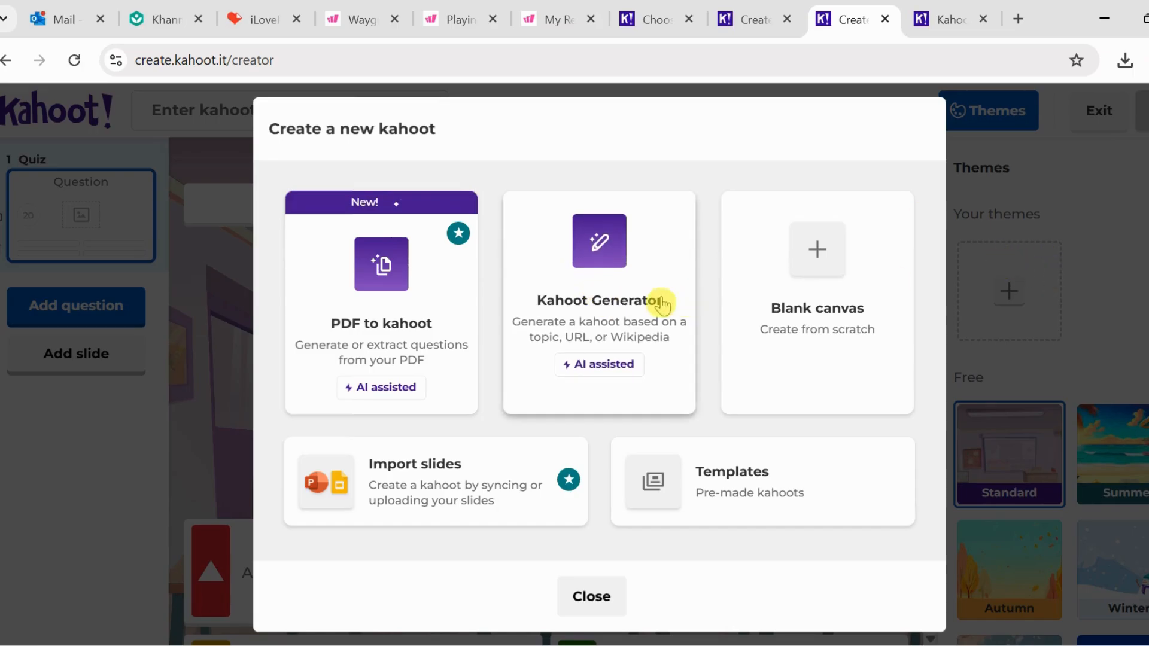
pyautogui.click(1072, 276)
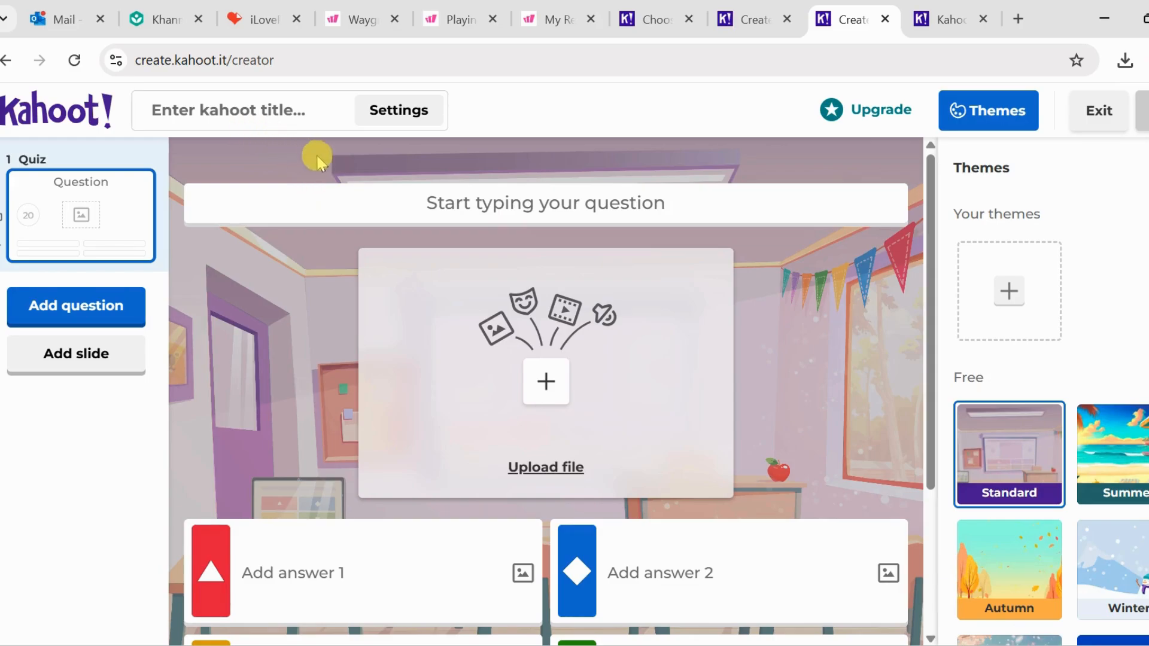
# Copy the question "Which of the following digital tools is best known for creating game-based quizzes?" from the Digital_Tools kahoot
pyautogui.click(540, 211)
pyautogui.click(1087, 461)
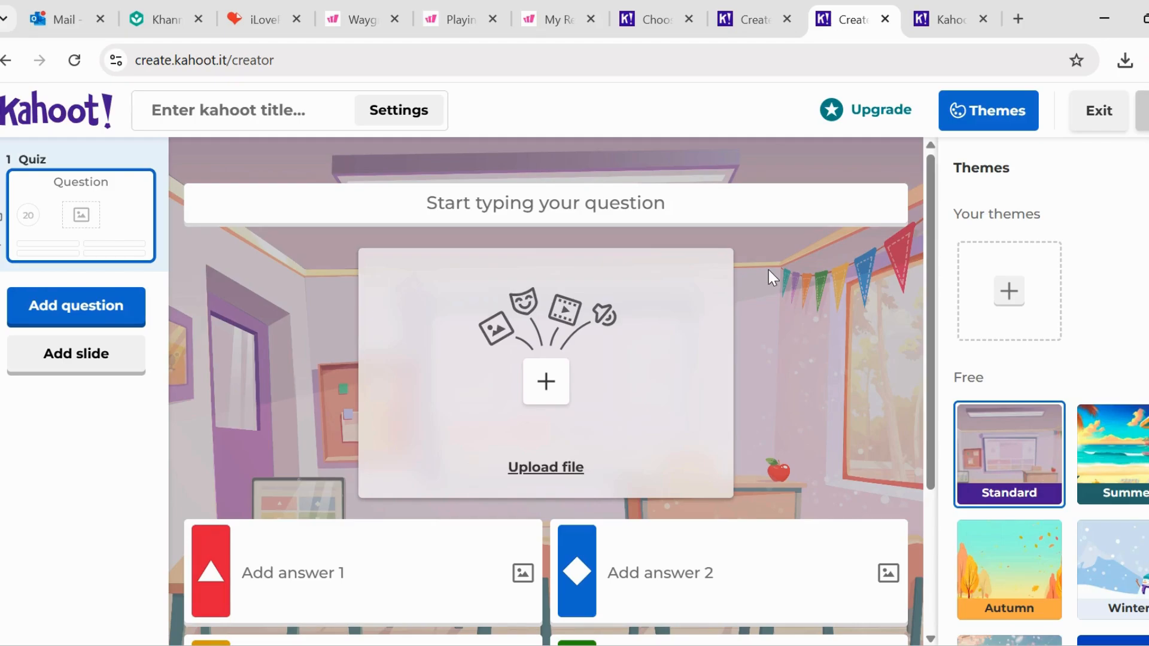
pyautogui.click(338, 200)
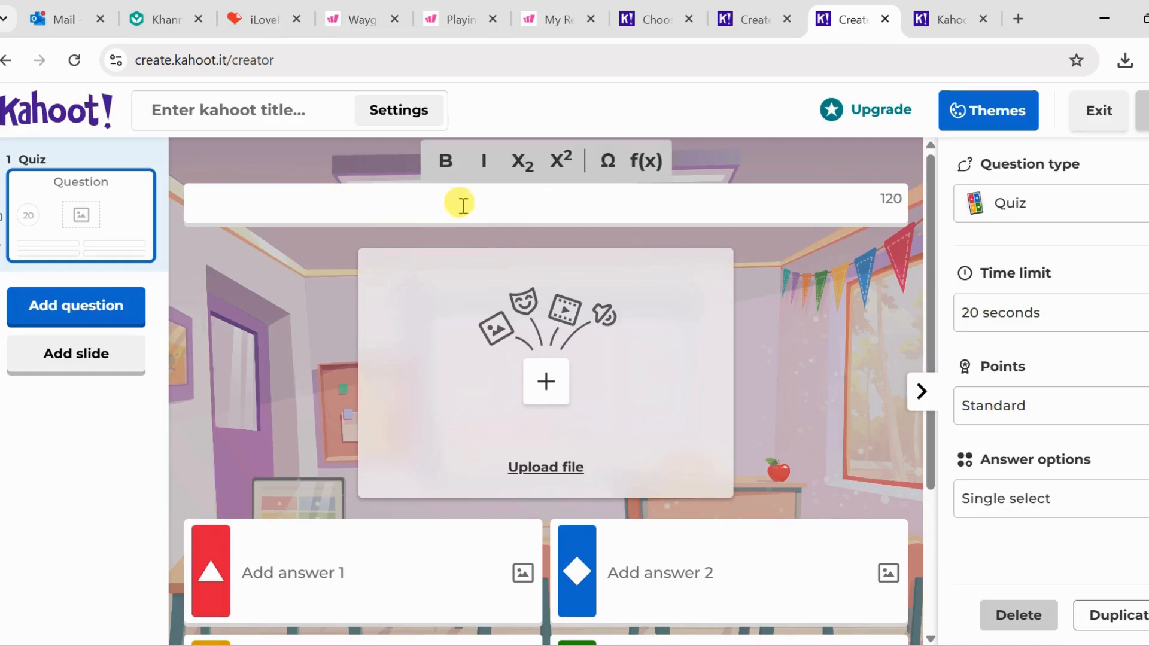
pyautogui.click(661, 20)
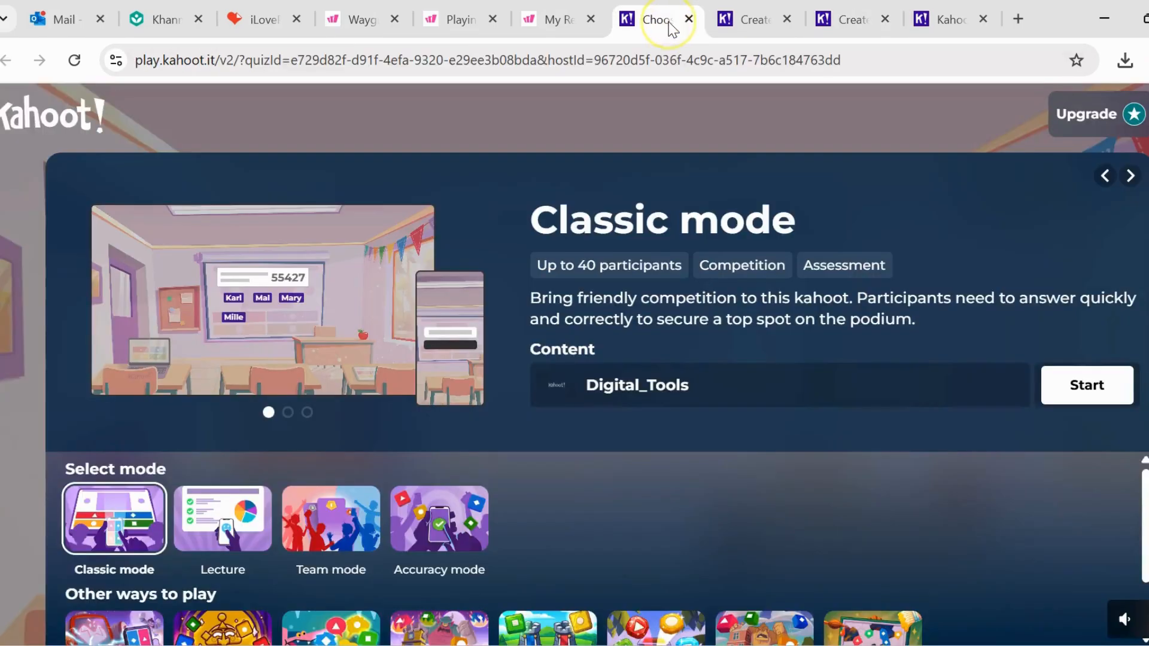
pyautogui.click(755, 20)
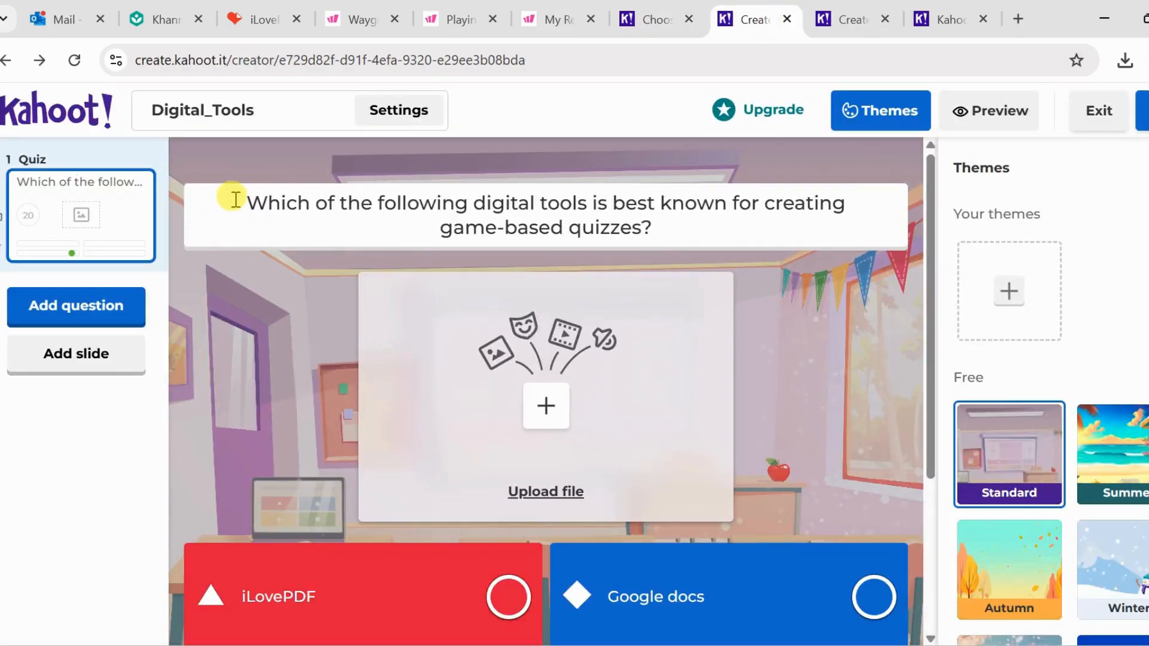
pyautogui.moveTo(237, 200); pyautogui.dragTo(714, 230)
pyautogui.hotkey('ctrl', 'c')
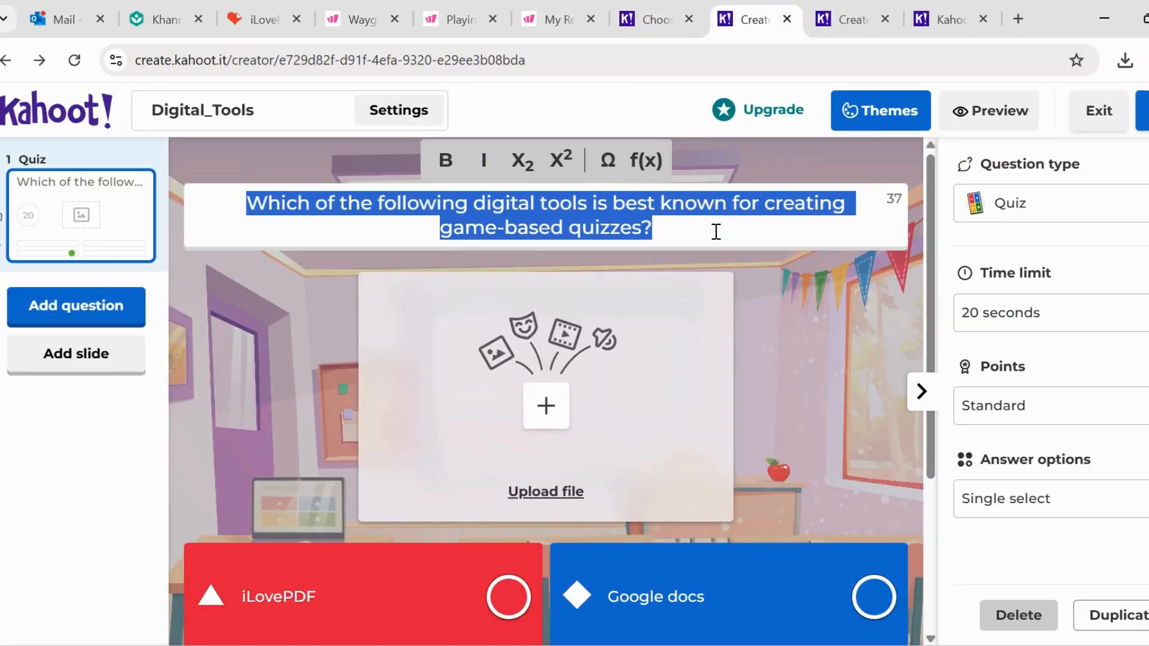
# Paste the copied question into the question field of the new untitled kahoot
pyautogui.click(953, 20)
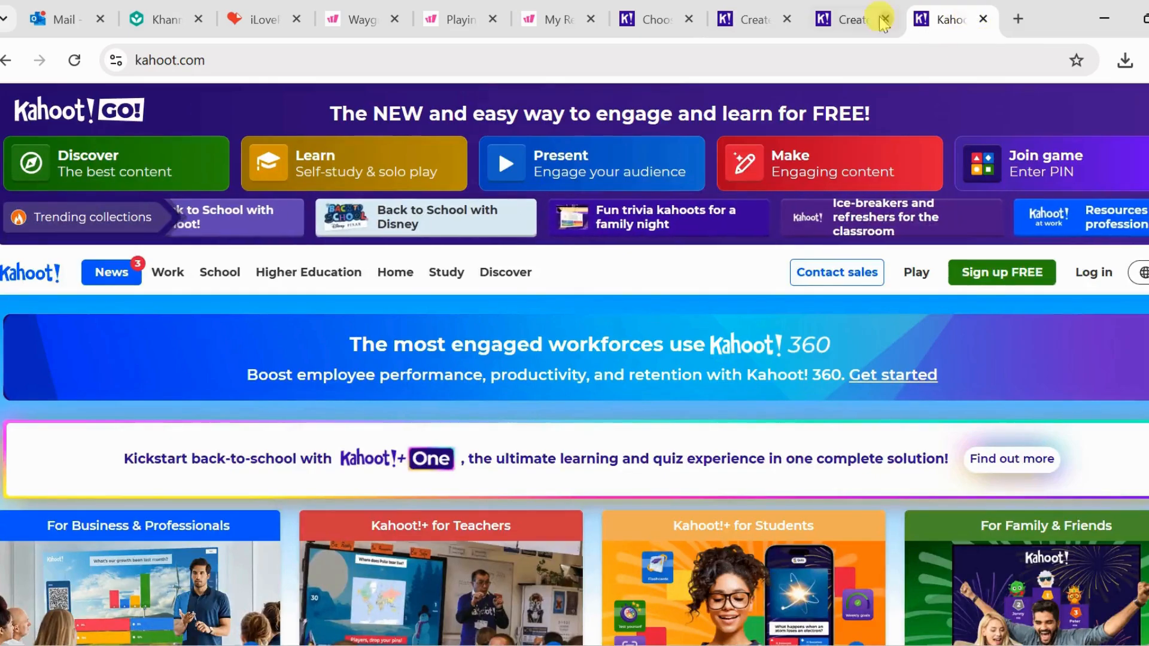
pyautogui.click(846, 18)
pyautogui.click(410, 203)
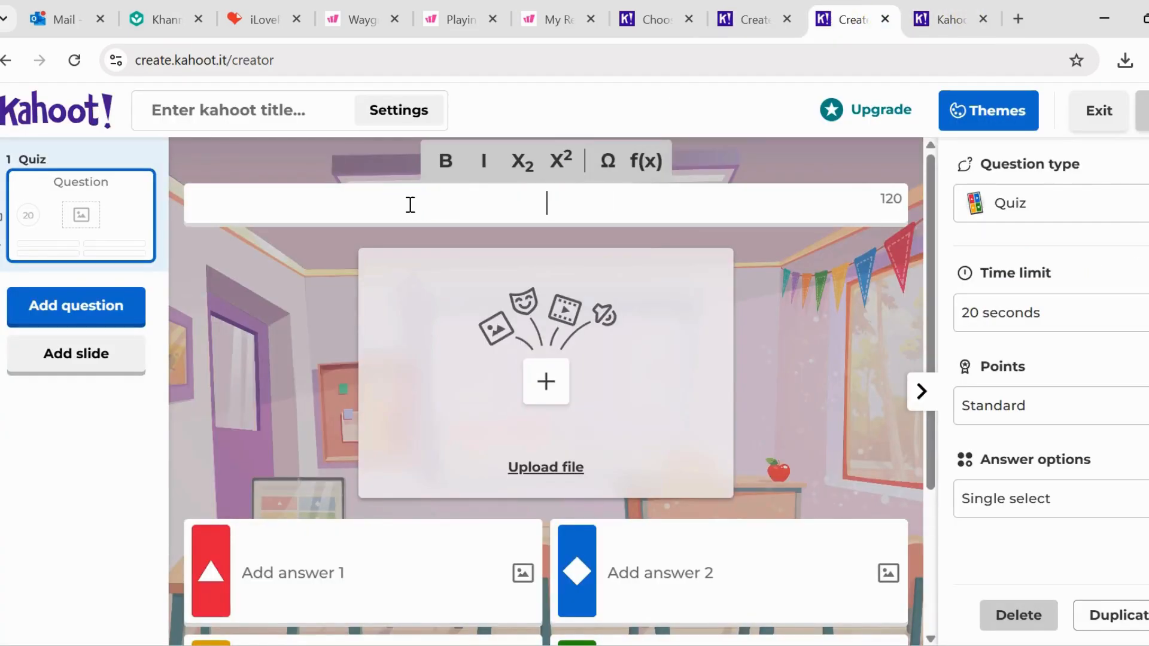
pyautogui.hotkey('ctrl', 'v')
pyautogui.moveTo(236, 205); pyautogui.dragTo(672, 234)
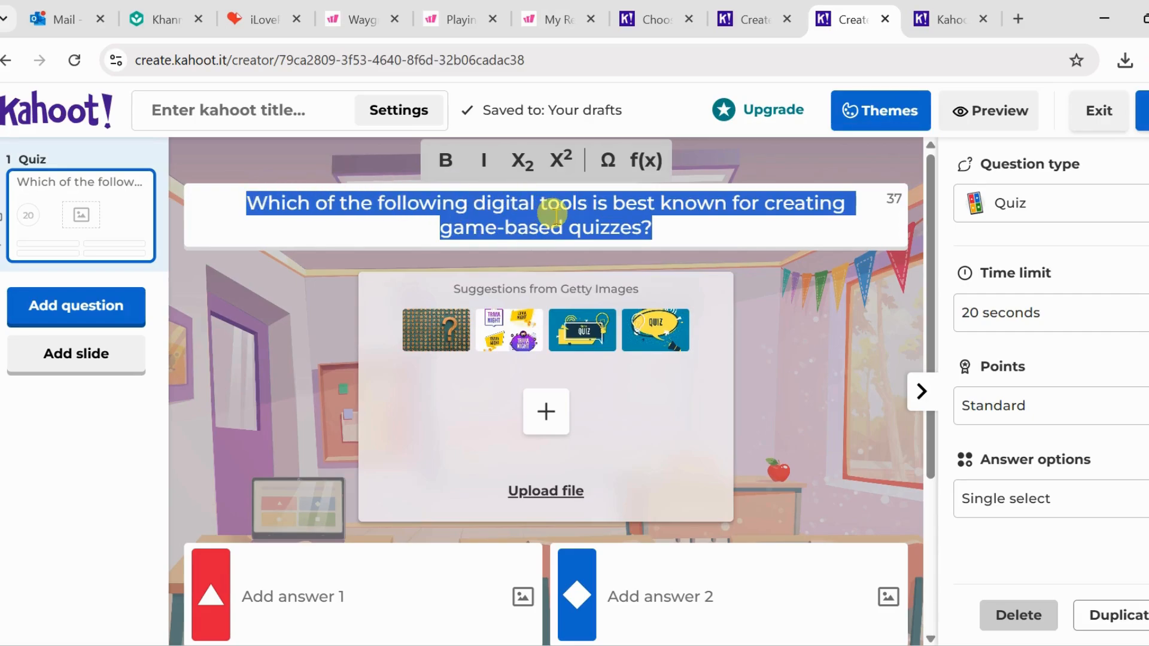
pyautogui.click(692, 227)
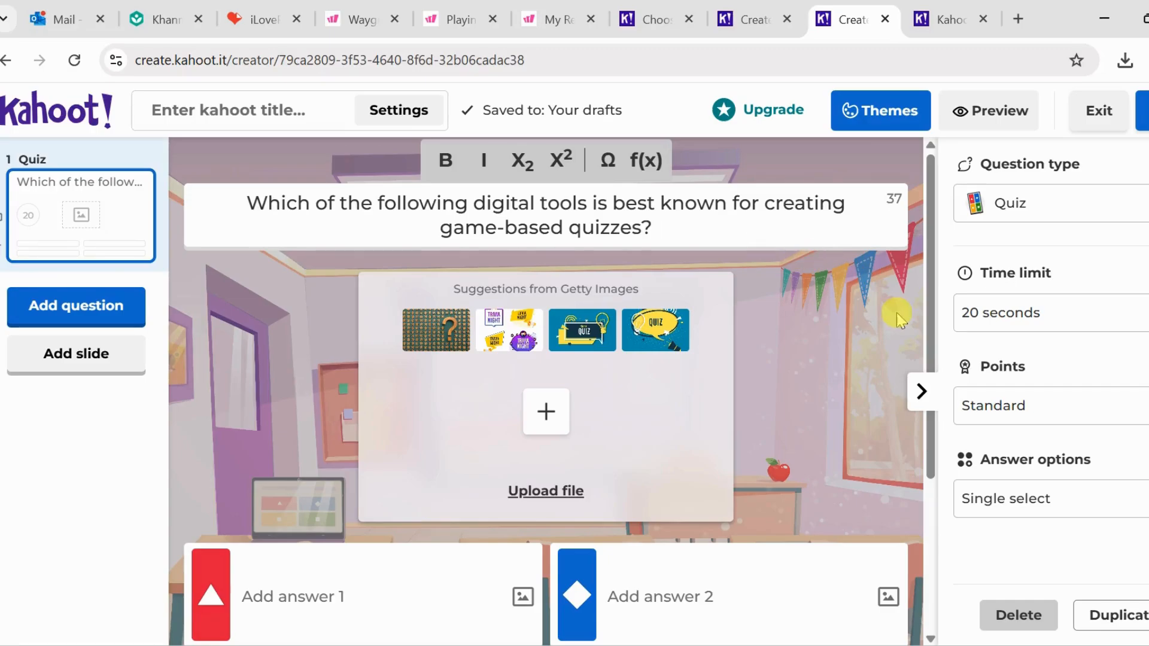
# Enter "Google Docs" as answer 1 and "Poll Everywhere" as answer 2 of the quiz question
pyautogui.moveTo(930, 275); pyautogui.dragTo(951, 386)
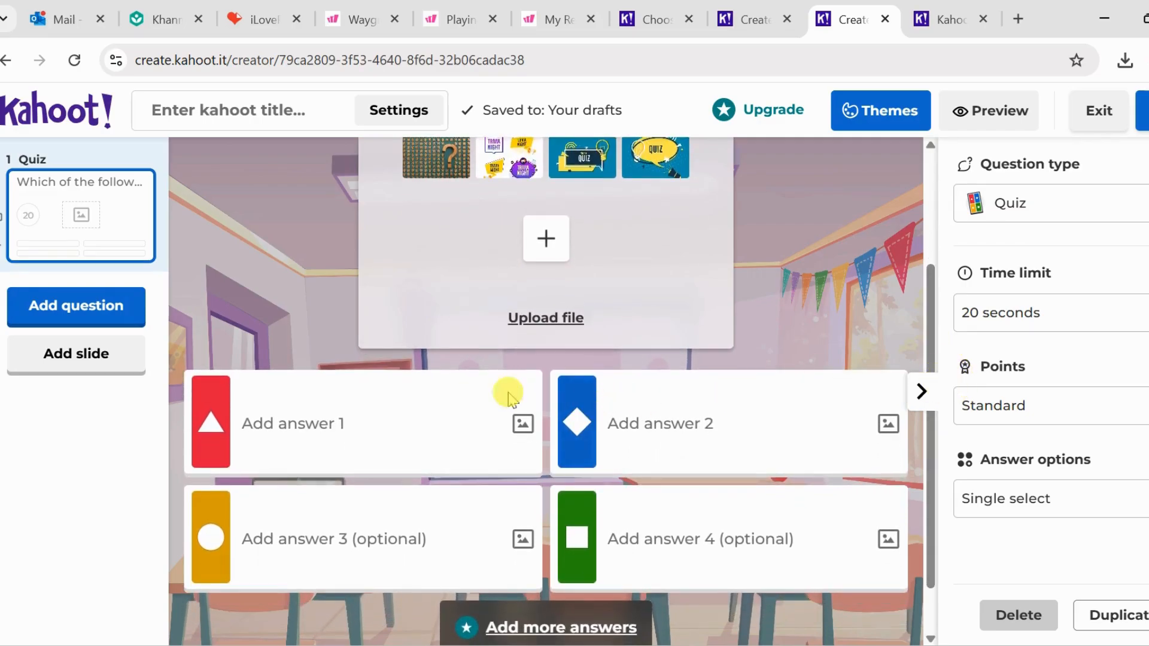
pyautogui.click(294, 424)
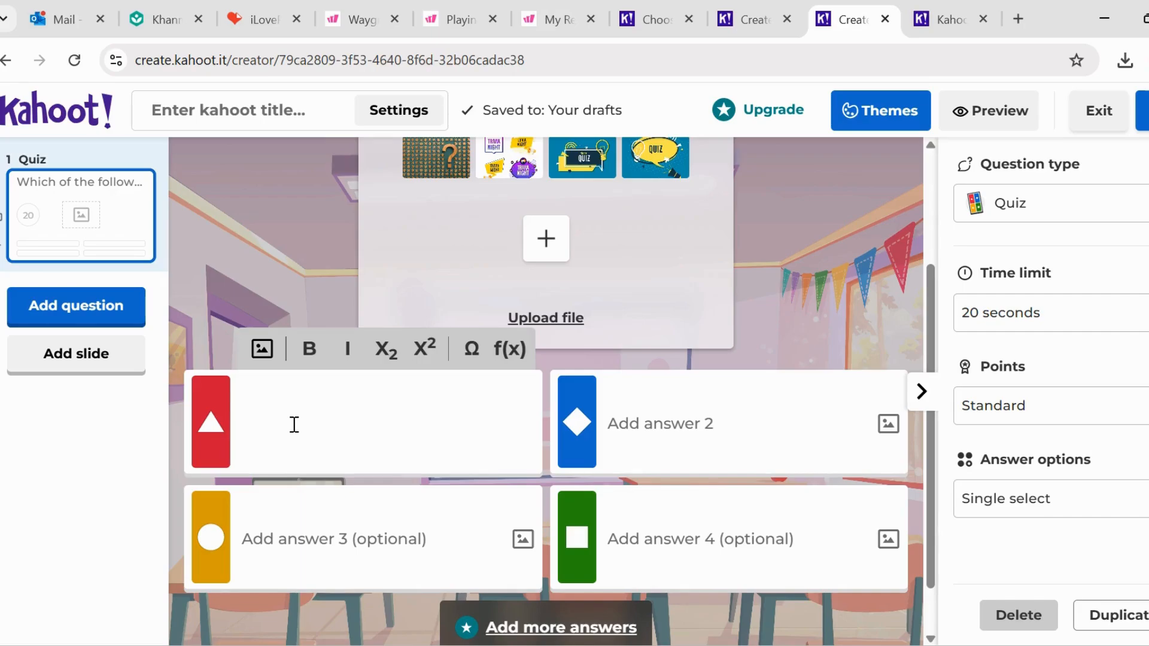
pyautogui.write('G')
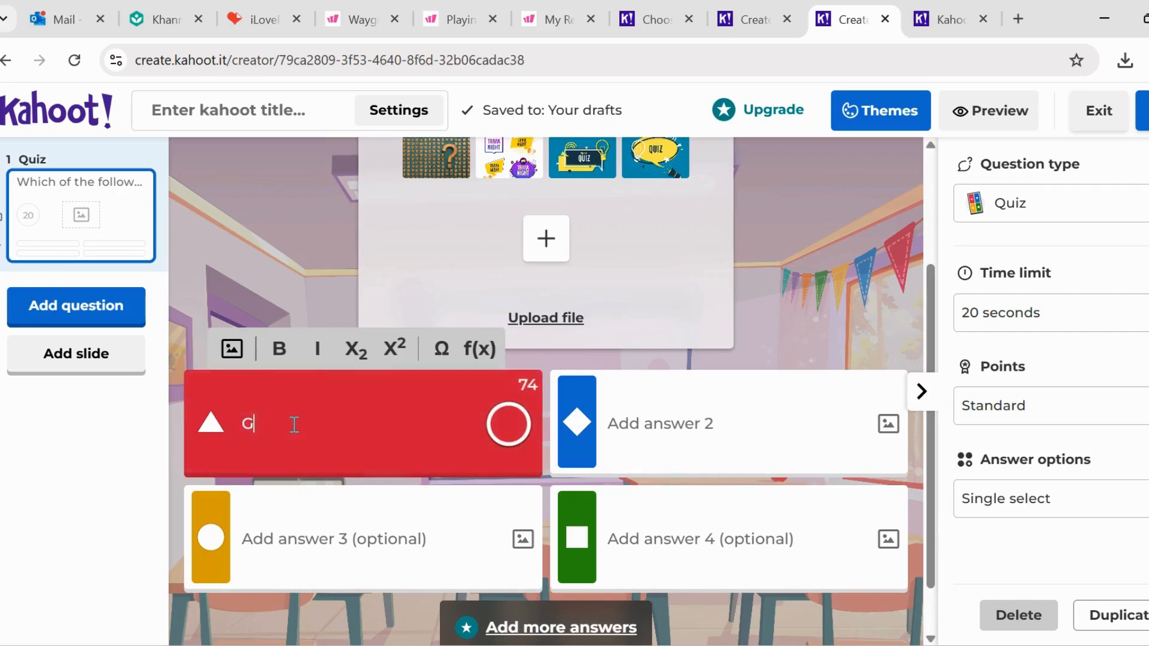
pyautogui.write('oogle Docs')
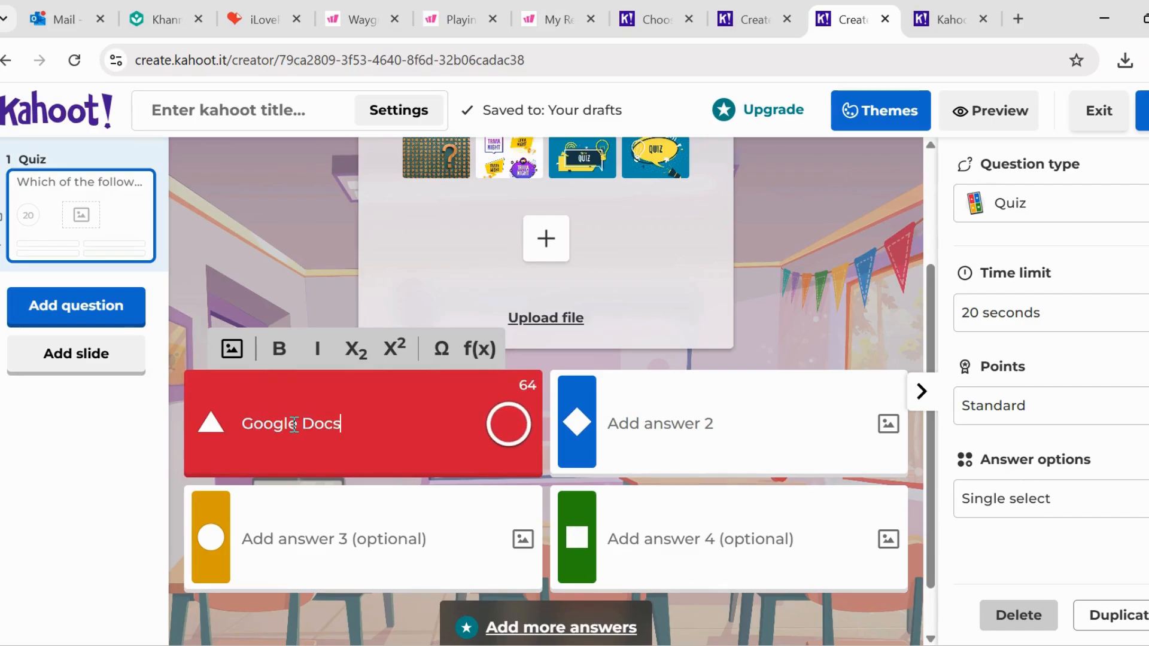
pyautogui.click(636, 441)
pyautogui.write('P')
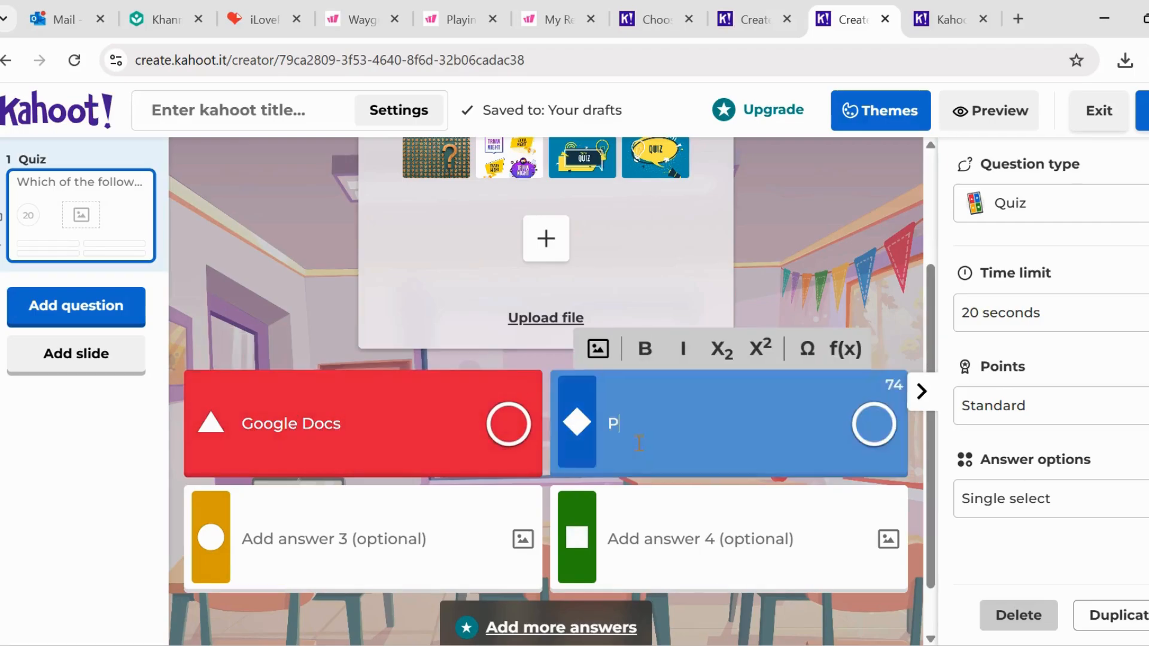
pyautogui.write('oll Ever')
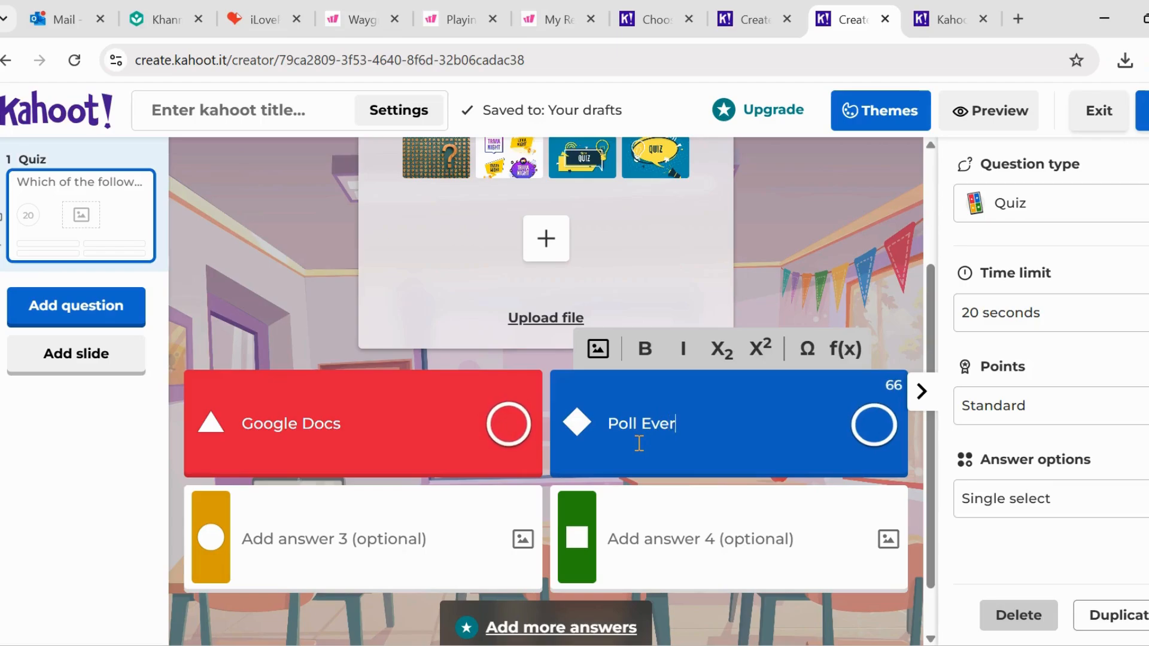
pyautogui.write('ywhere')
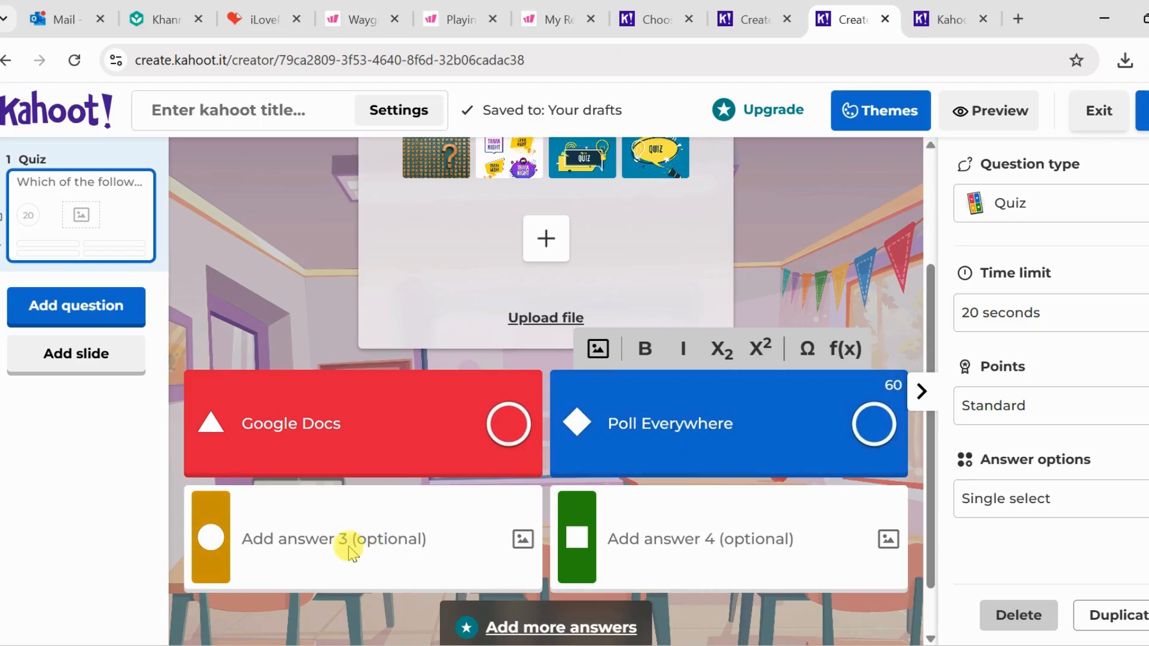
# Enter "iLovePDF" as answer 3 of the quiz question
pyautogui.click(349, 546)
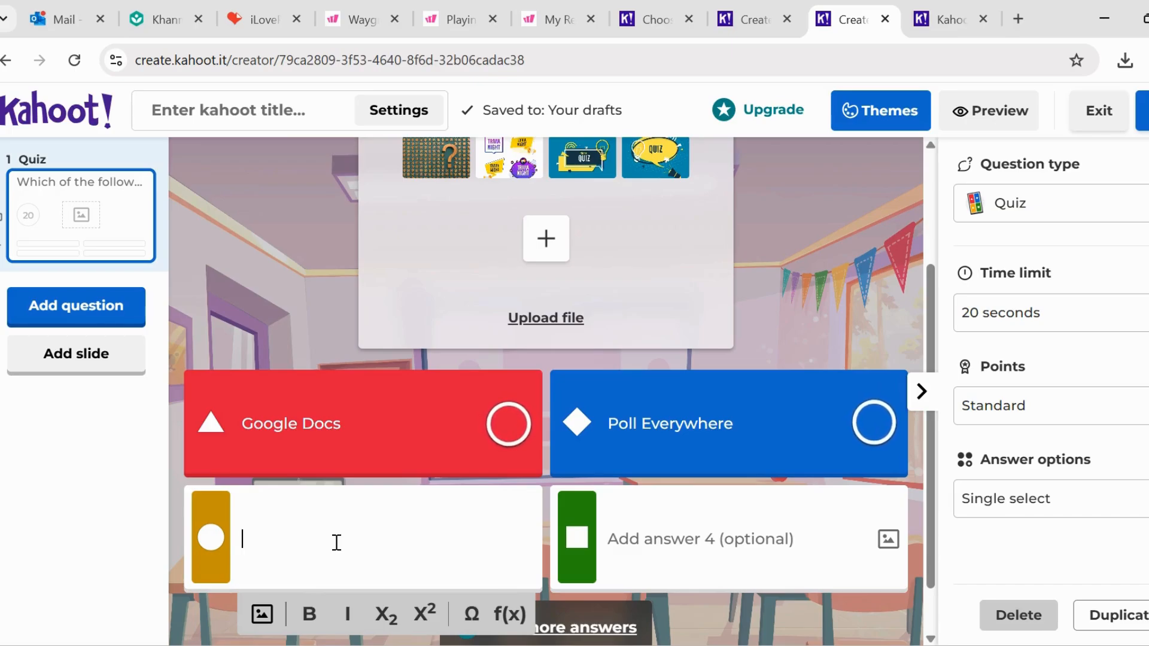
pyautogui.write('iLo')
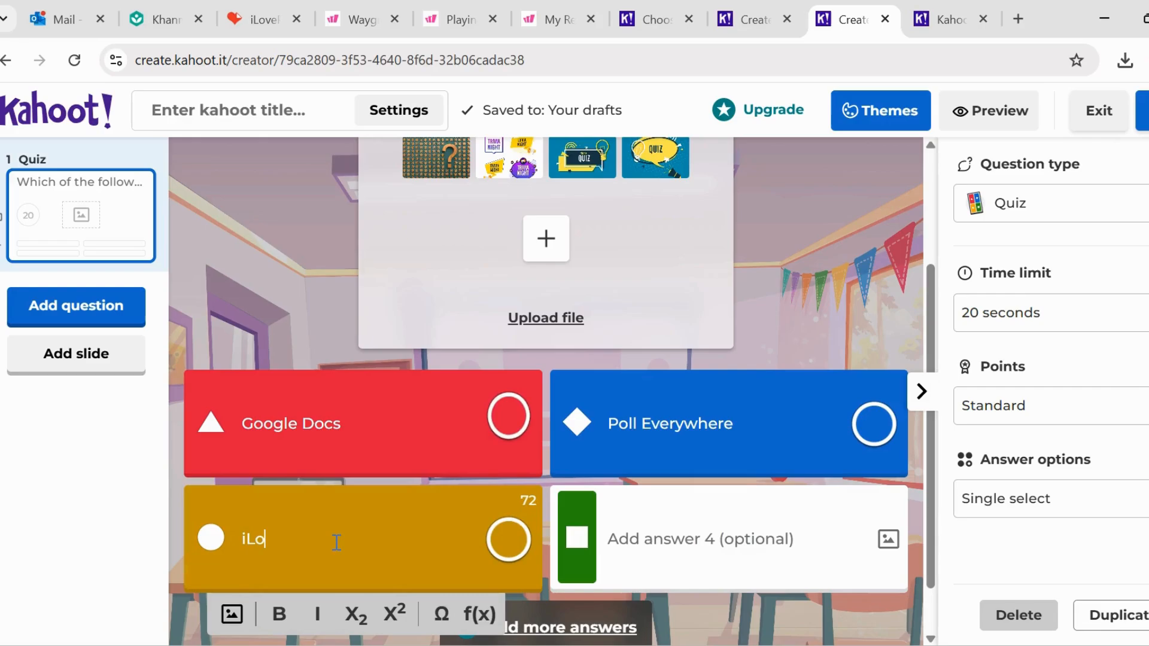
pyautogui.write('vePDF')
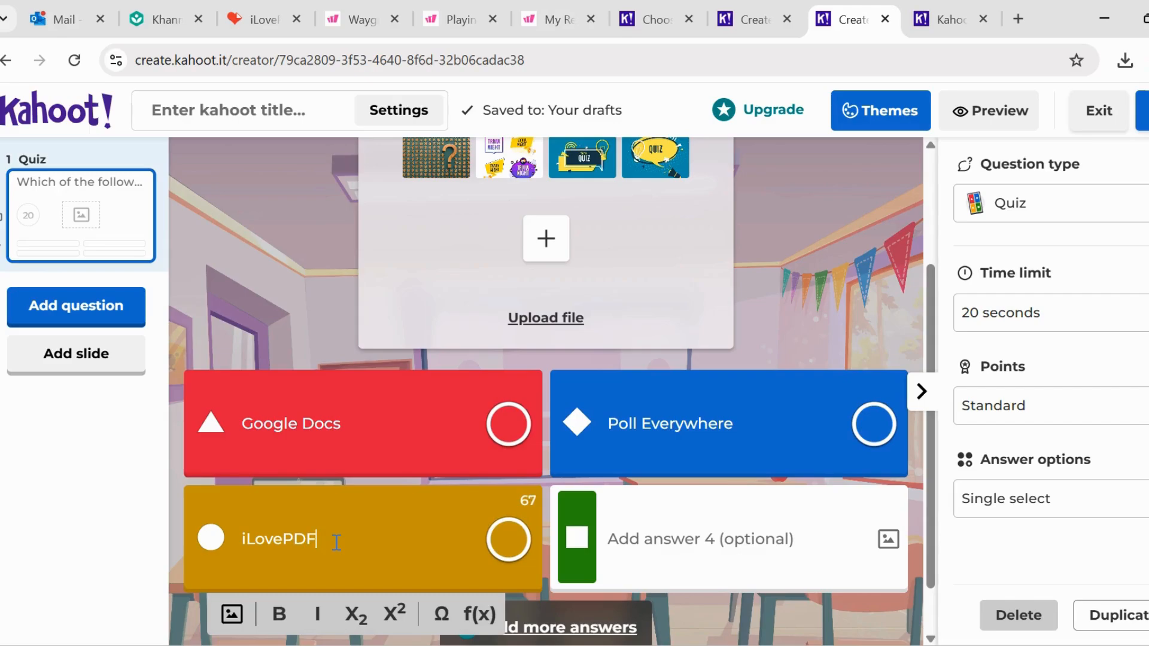
# Enter "Kahoot" as answer 4 of the quiz question
pyautogui.click(689, 551)
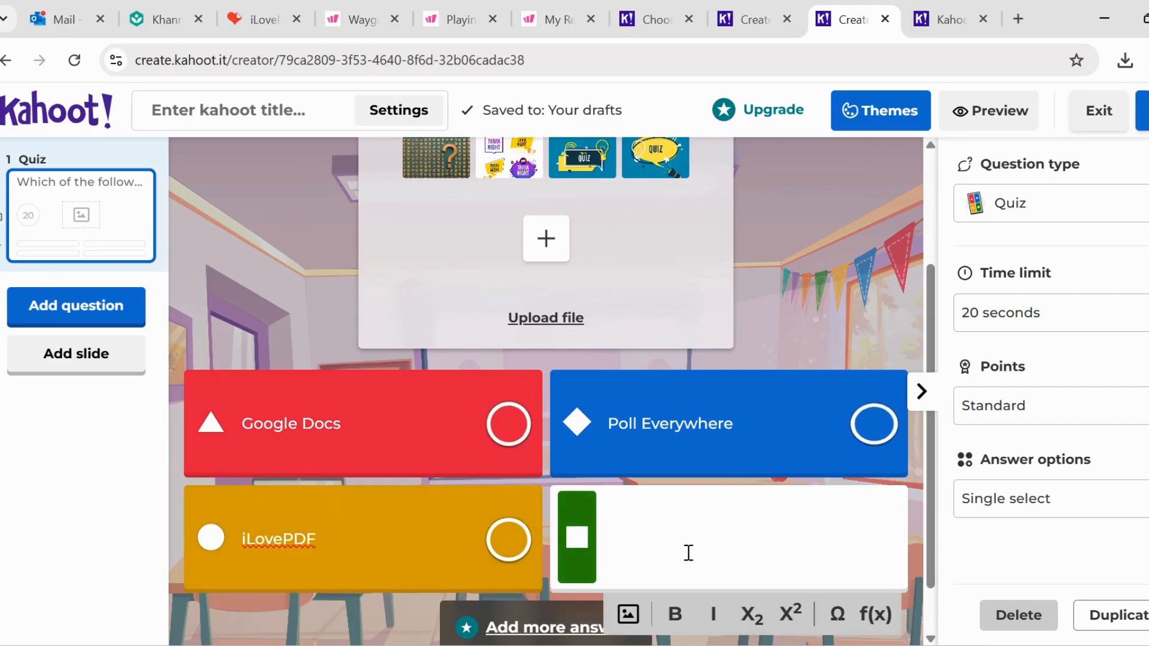
pyautogui.write('Kah')
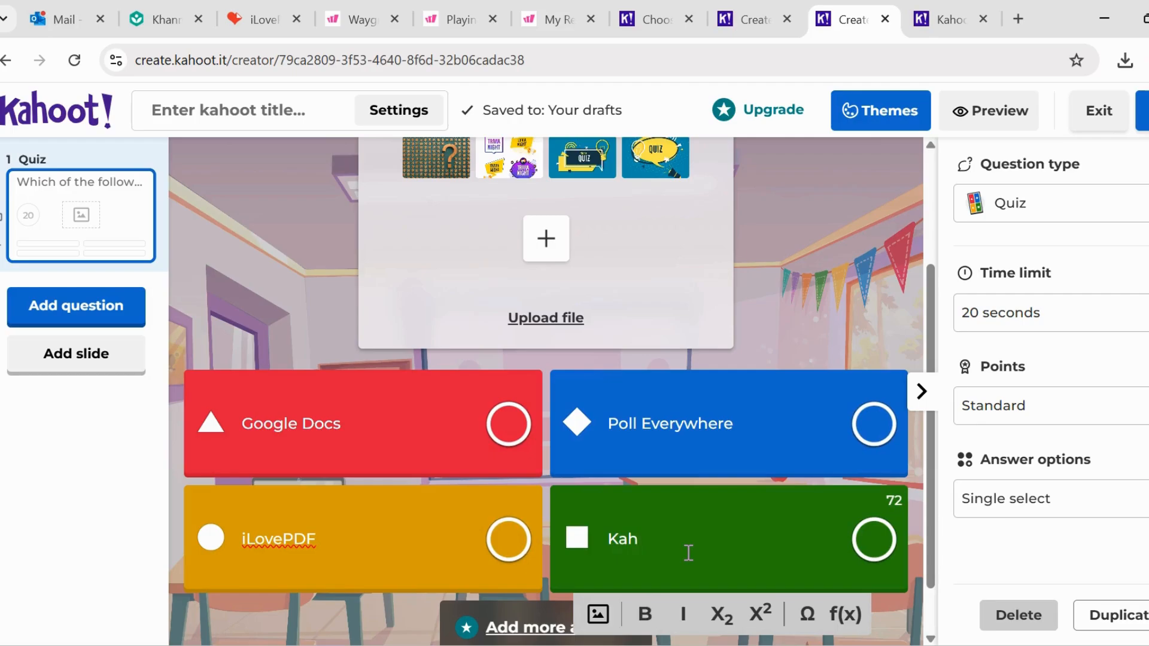
pyautogui.write('oot')
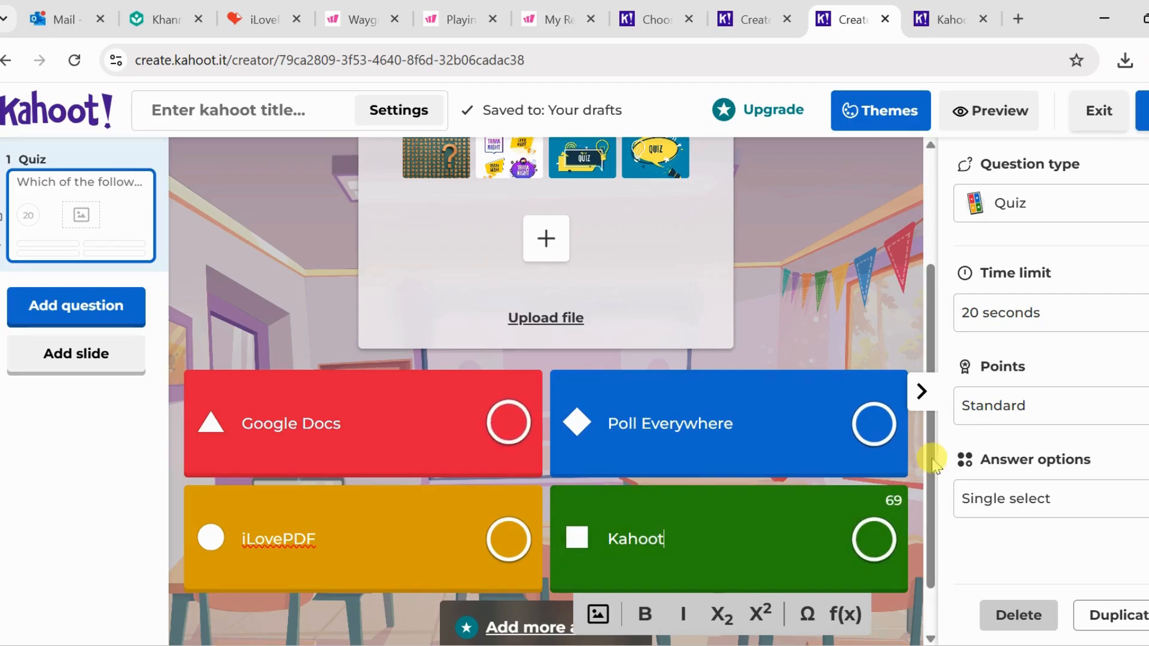
pyautogui.scroll(-1, 928, 455)
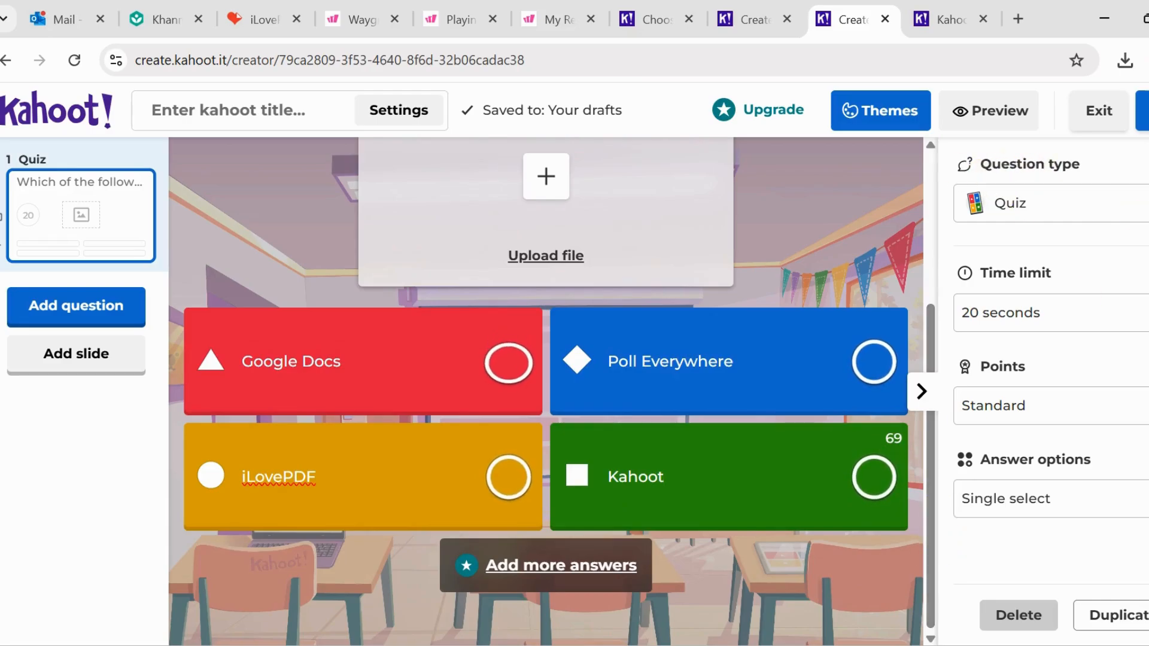
# Look through the available question types for testing knowledge, collecting opinions and presenting info, leaving the question type as it is
pyautogui.click(1137, 204)
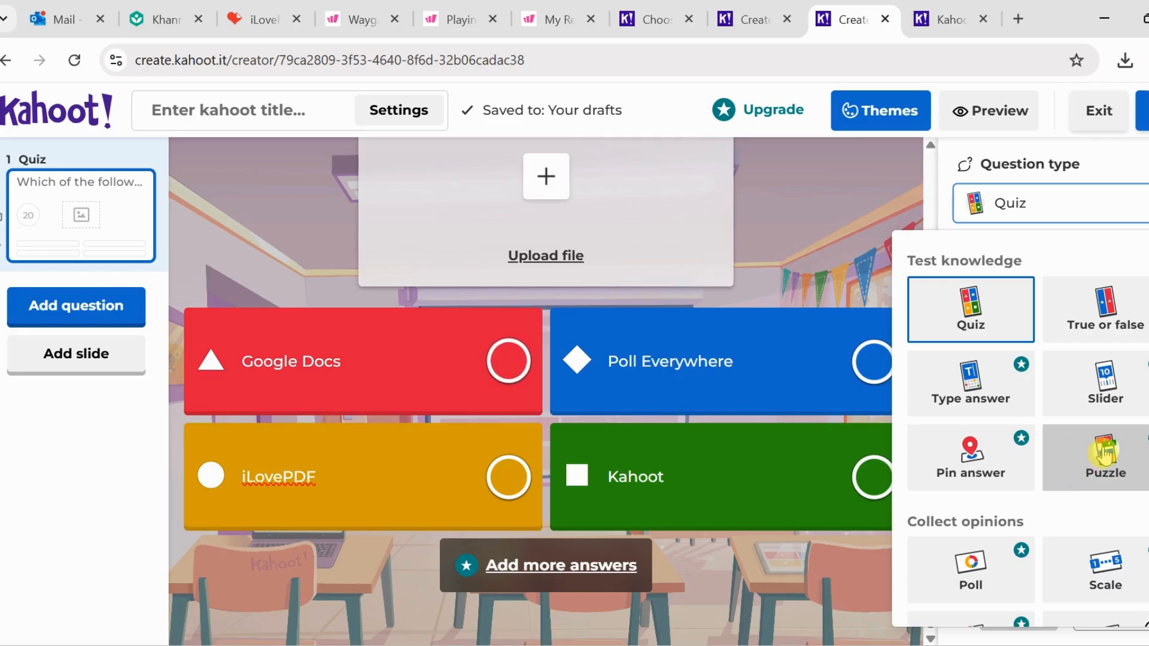
pyautogui.scroll(-3, 1105, 453)
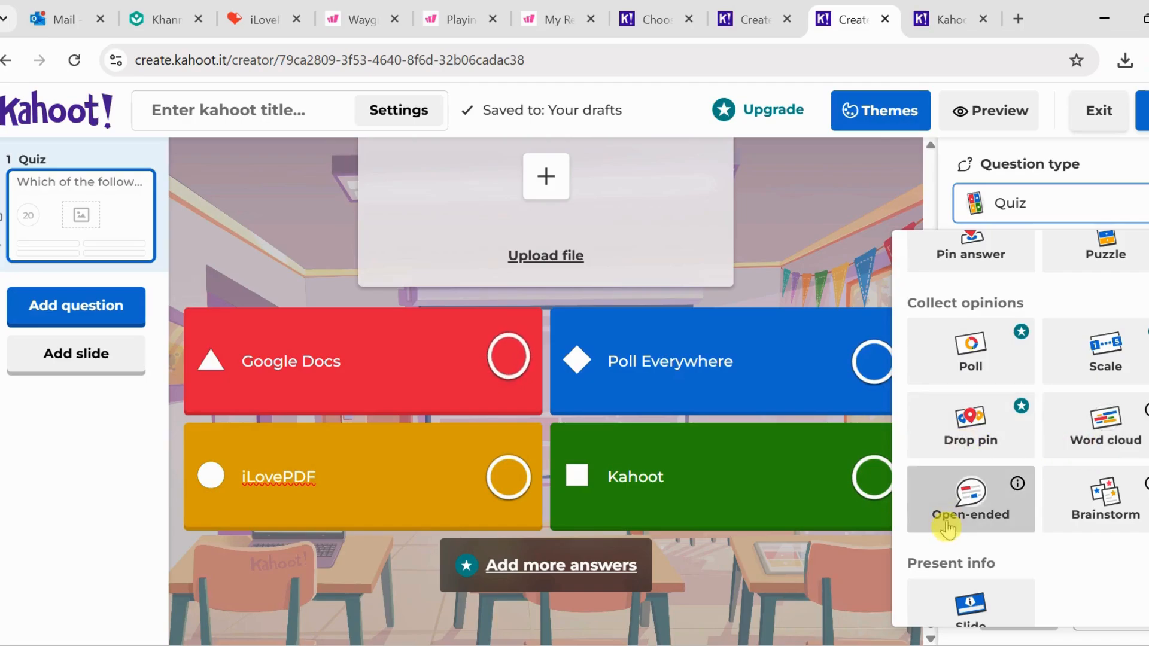
pyautogui.scroll(-1, 1107, 419)
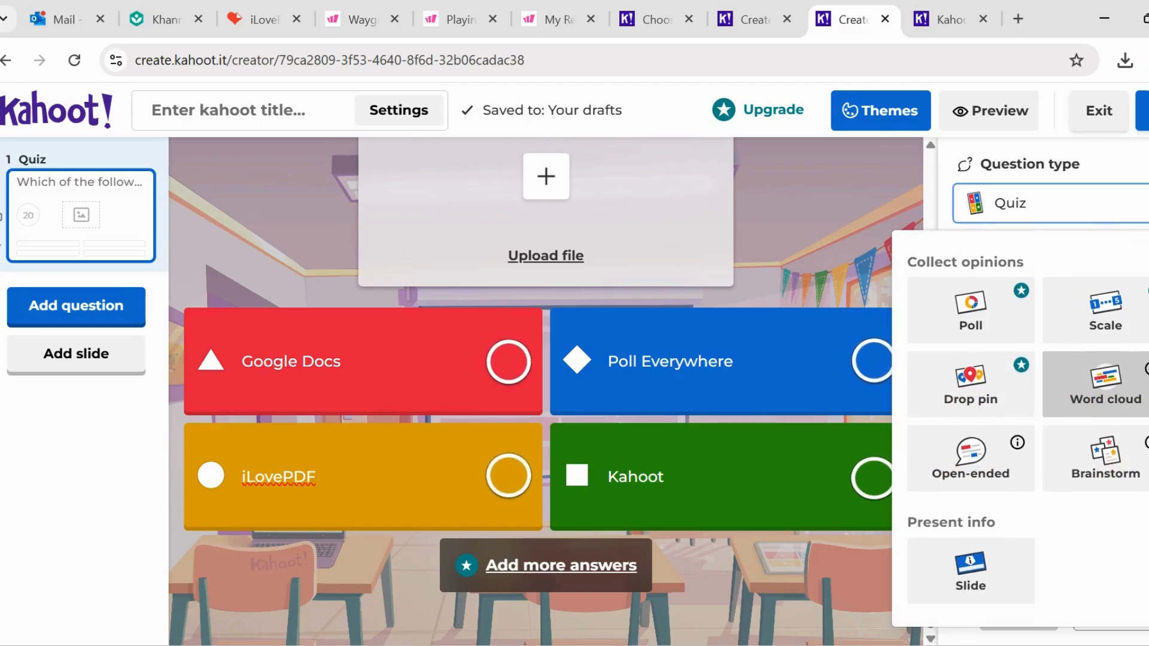
pyautogui.moveTo(1146, 472); pyautogui.dragTo(1146, 383)
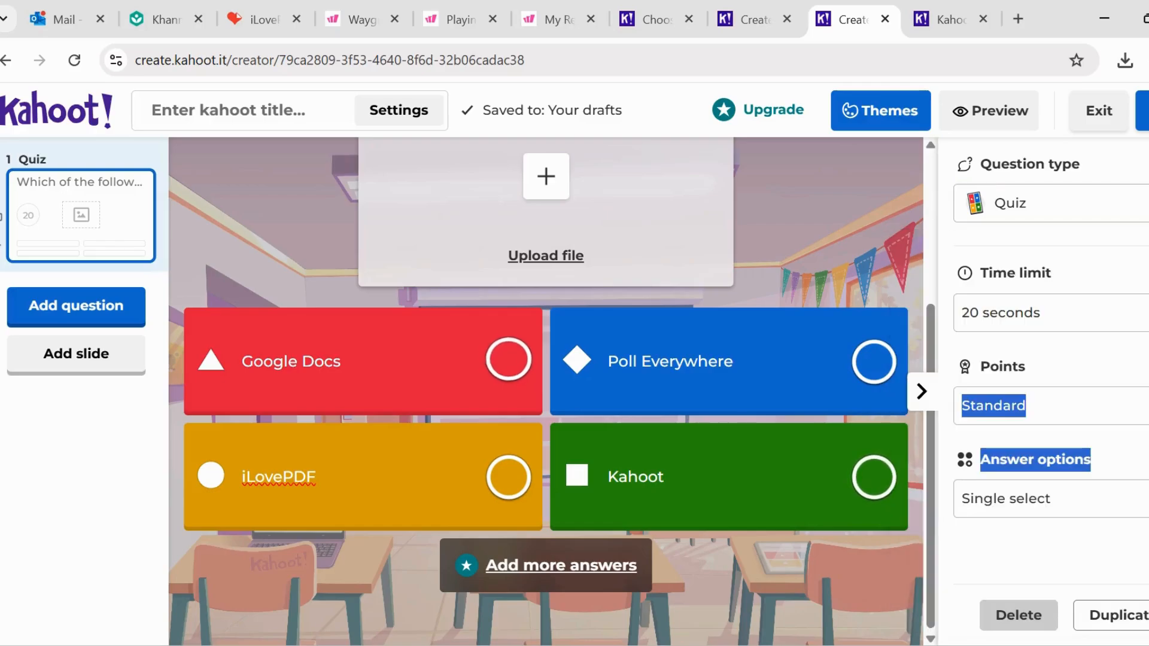
pyautogui.click(1065, 257)
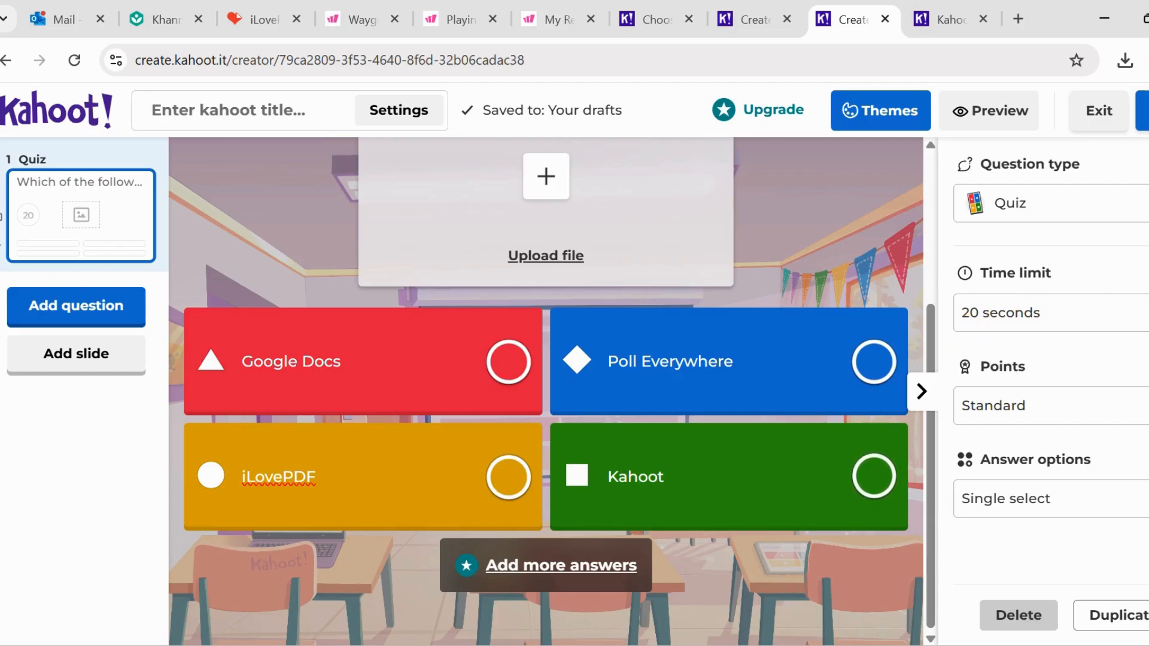
# Set the question's time limit to 30 seconds and mark "Kahoot" as the correct answer
pyautogui.click(1078, 313)
pyautogui.click(980, 329)
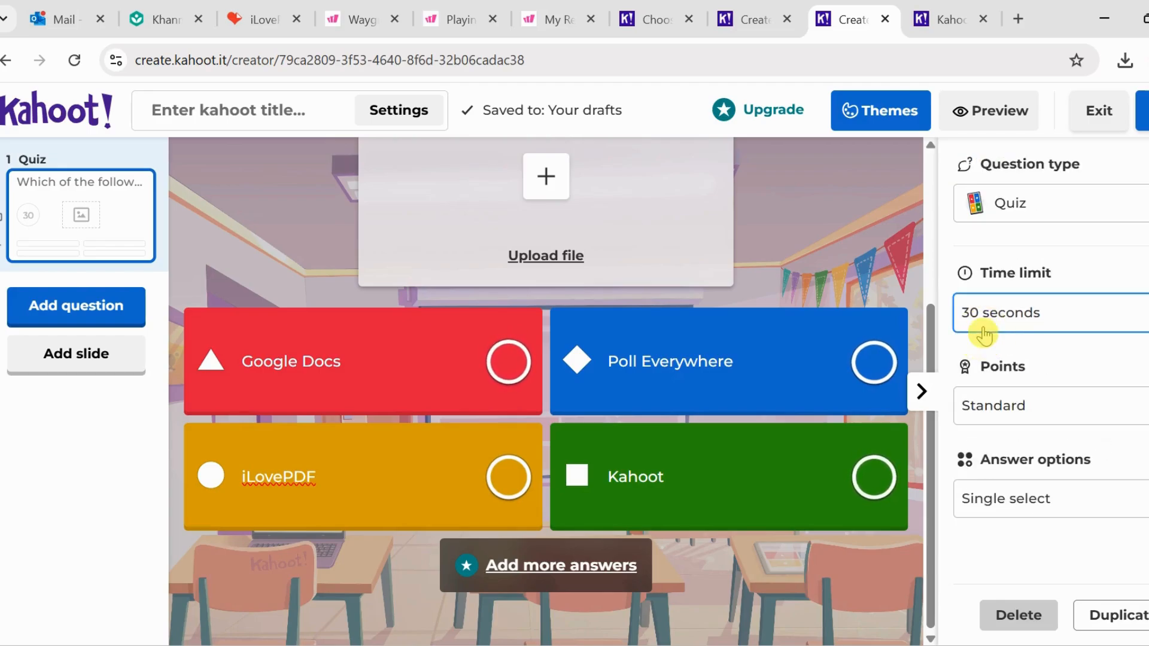
pyautogui.click(1011, 406)
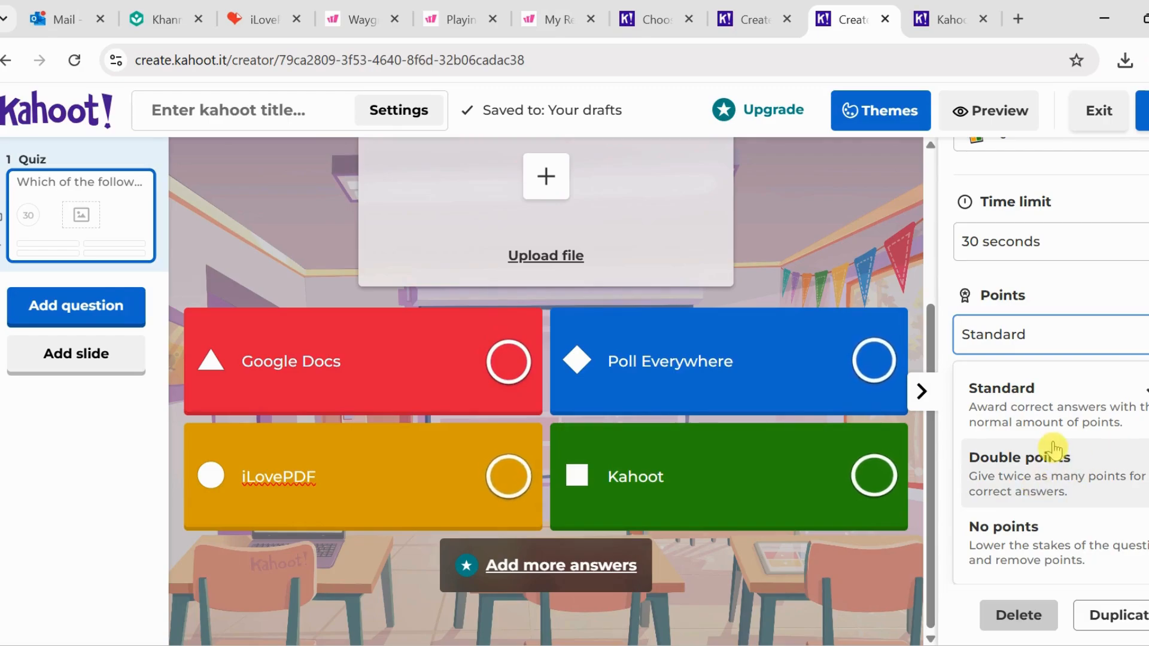
pyautogui.click(914, 554)
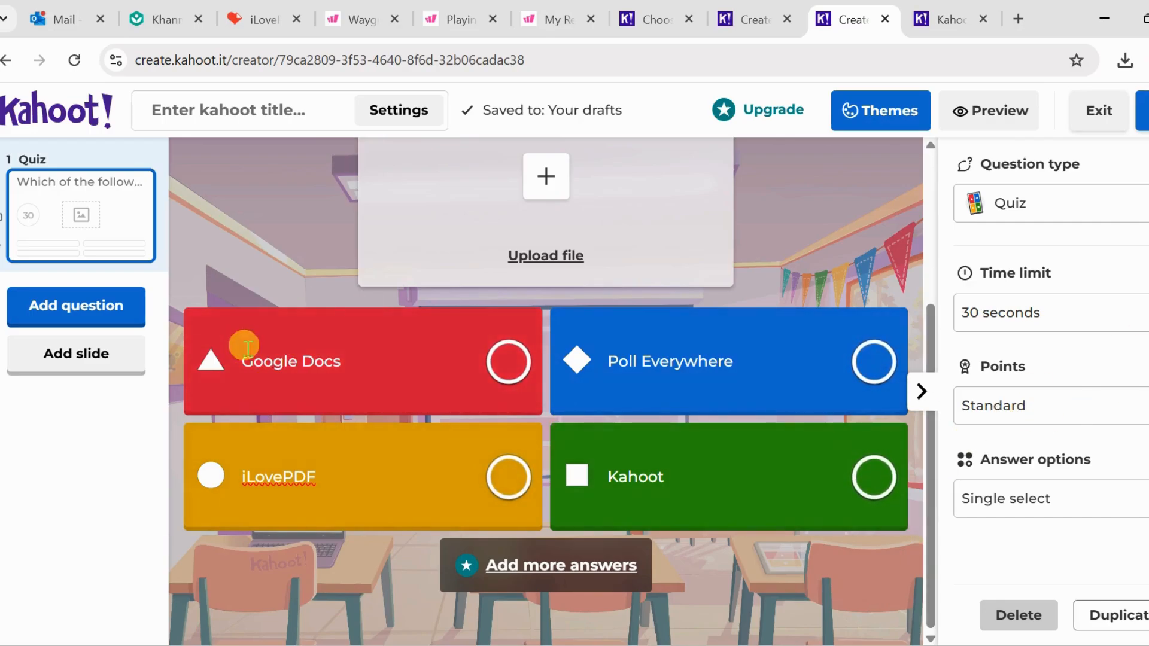
pyautogui.click(875, 496)
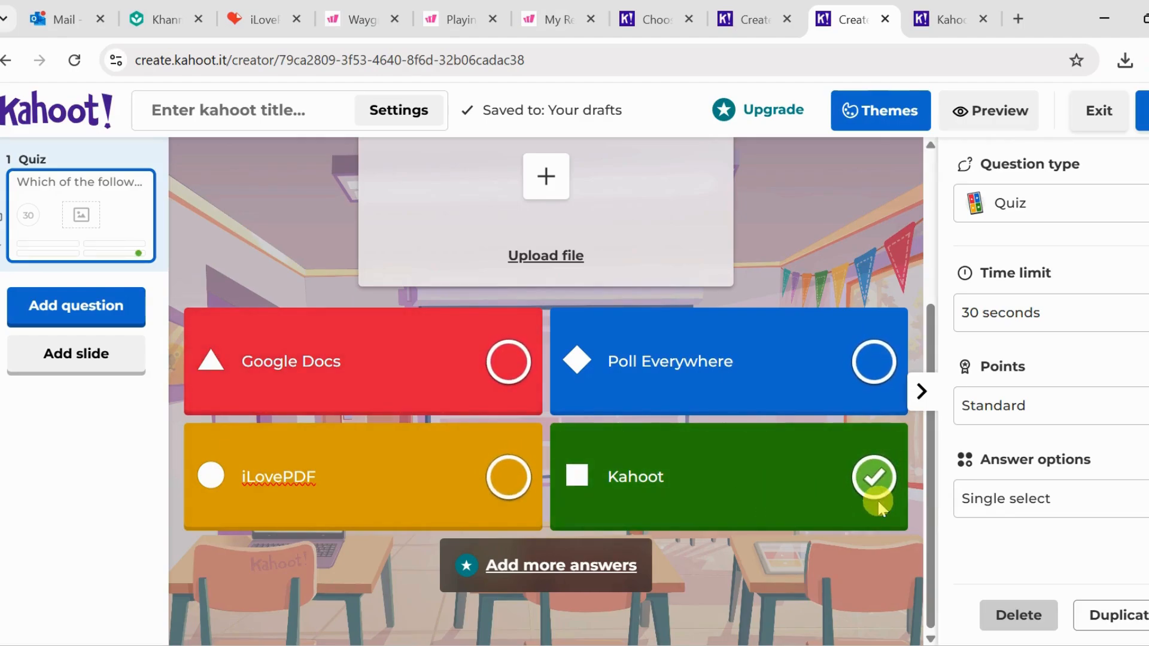
# Preview the quiz question as participants will see it, and return to the kahoot editor
pyautogui.click(988, 111)
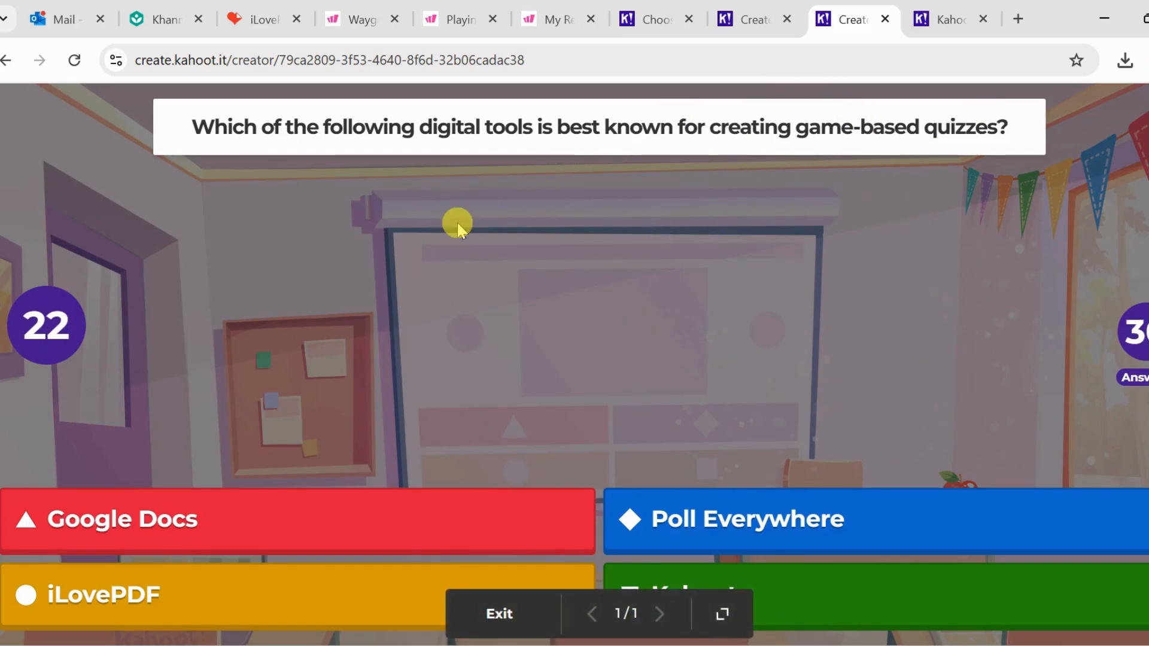
pyautogui.click(2, 63)
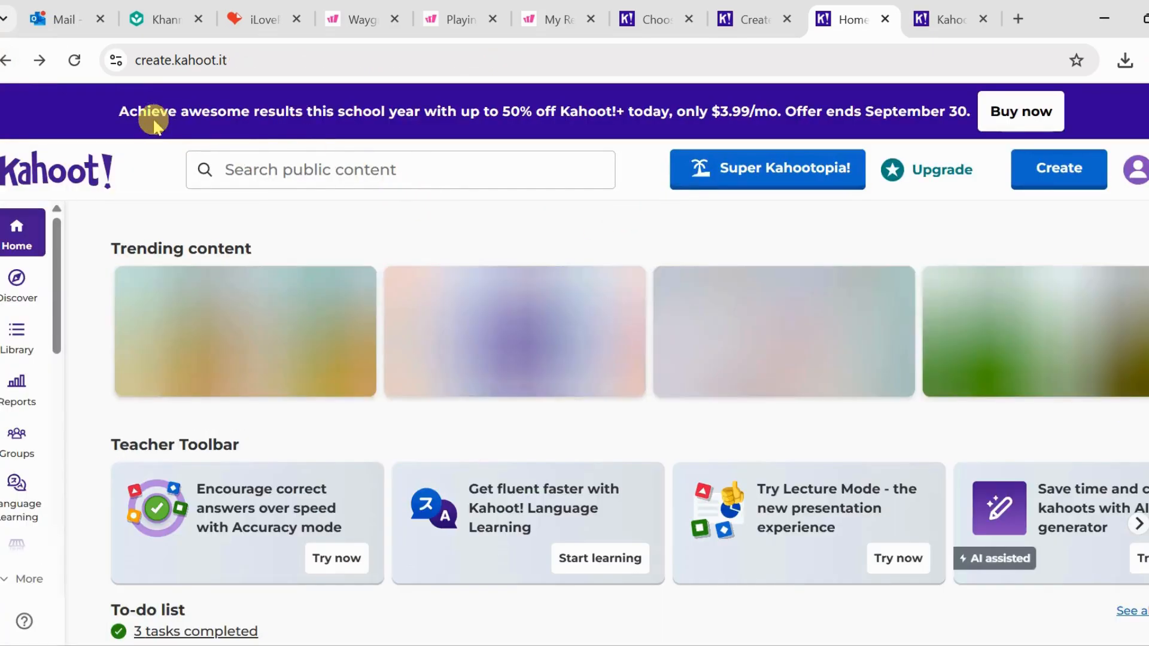
pyautogui.click(39, 60)
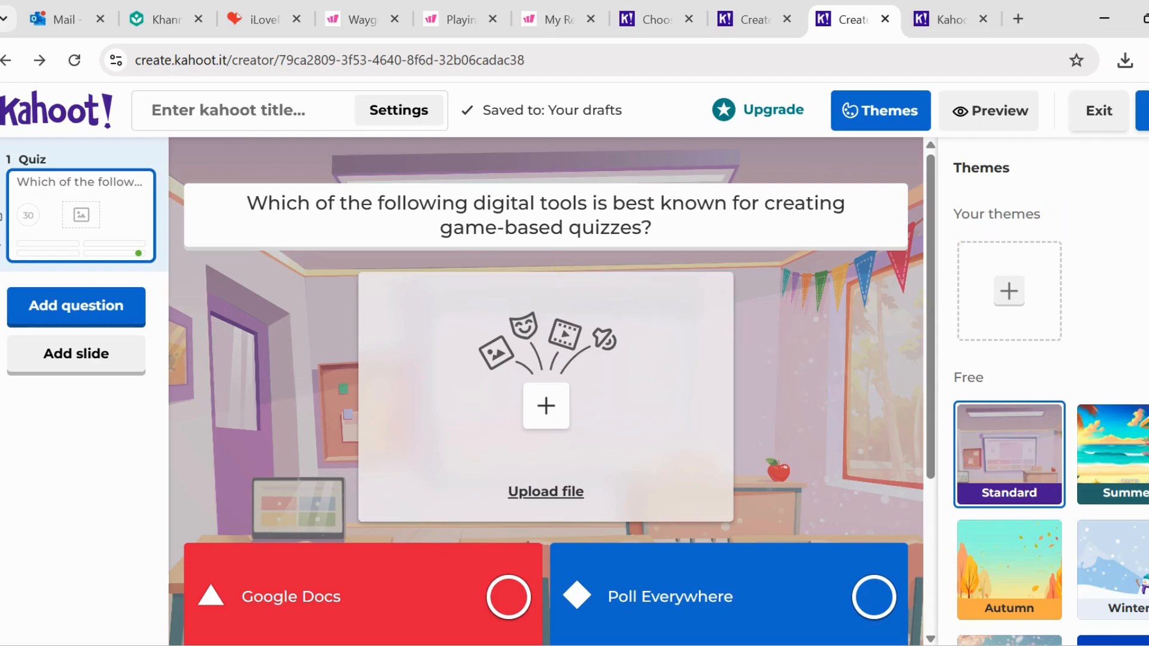
# Save the kahoot with the title "Digital-Tools"
pyautogui.click(1140, 110)
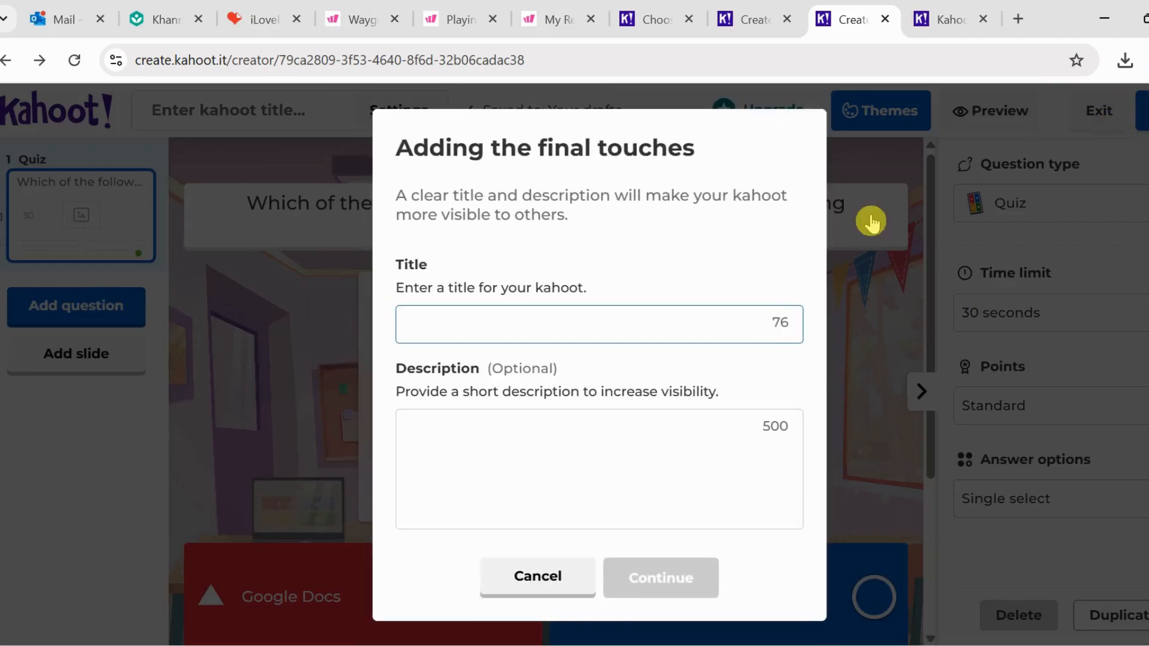
pyautogui.click(431, 324)
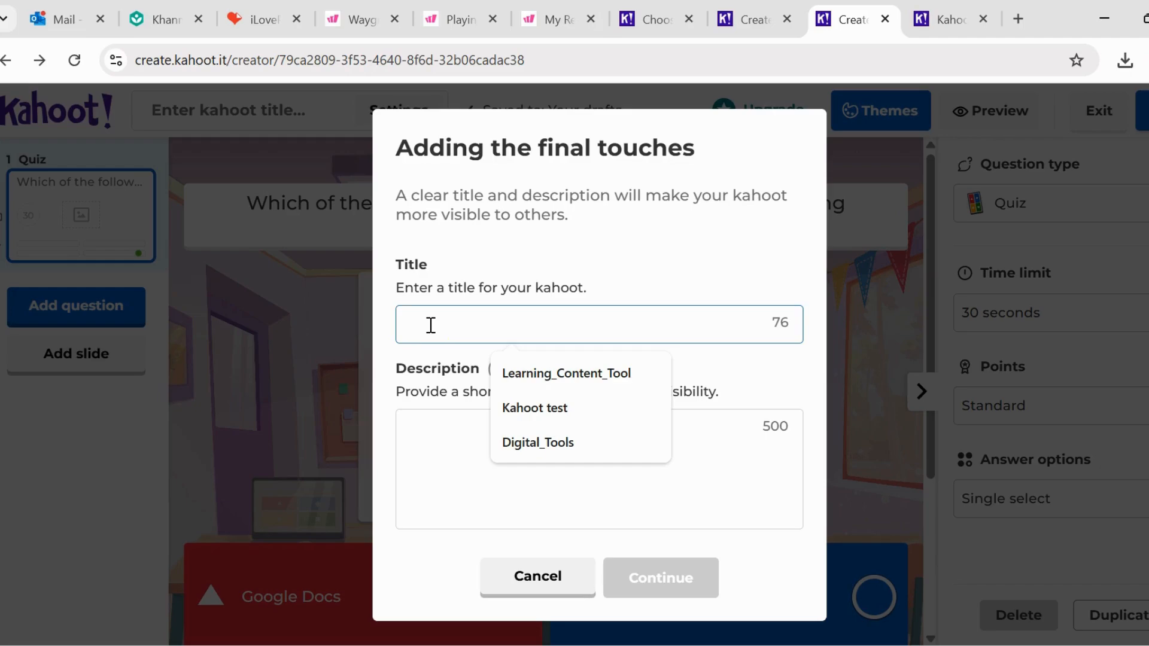
pyautogui.write('Digit')
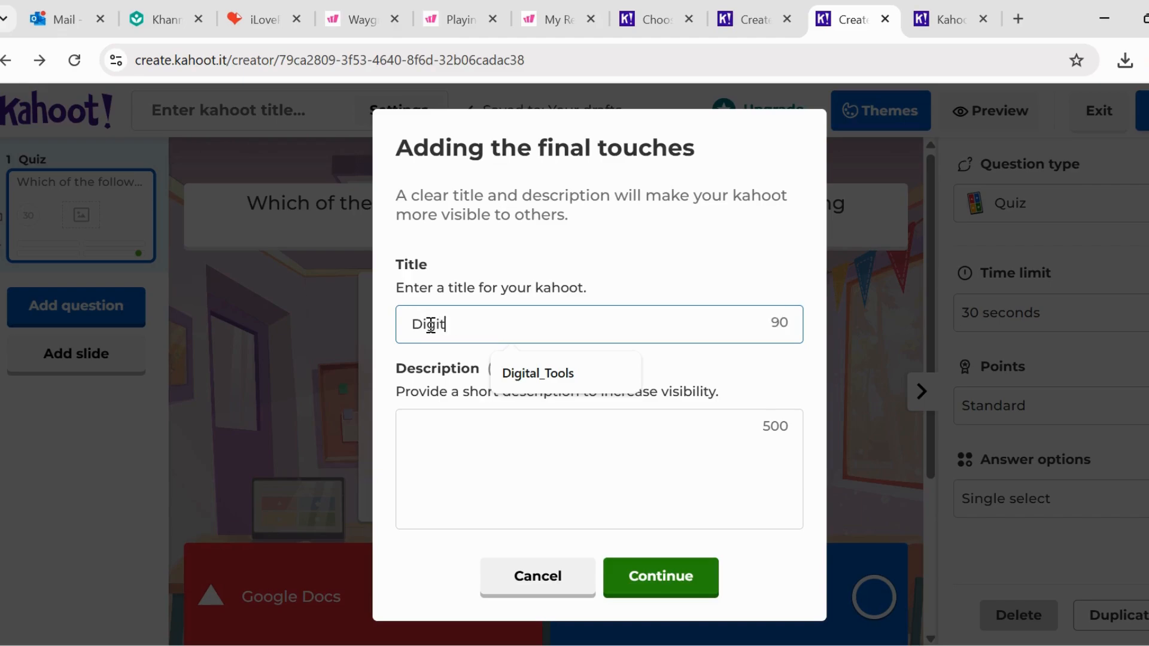
pyautogui.write('al-Tools')
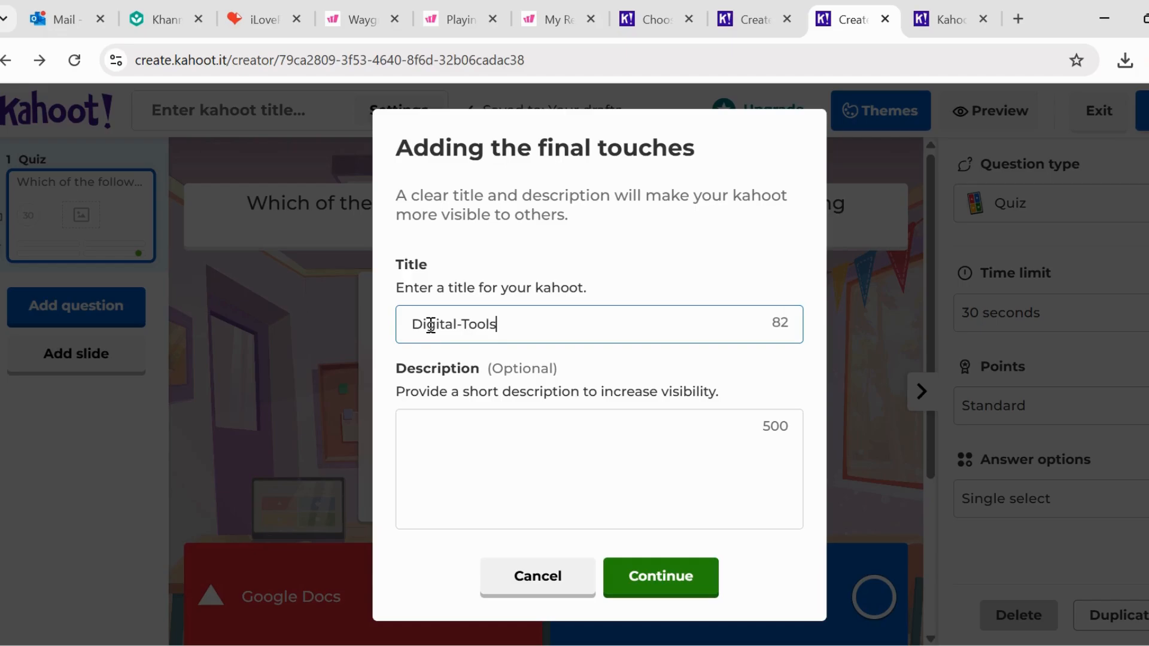
pyautogui.click(673, 577)
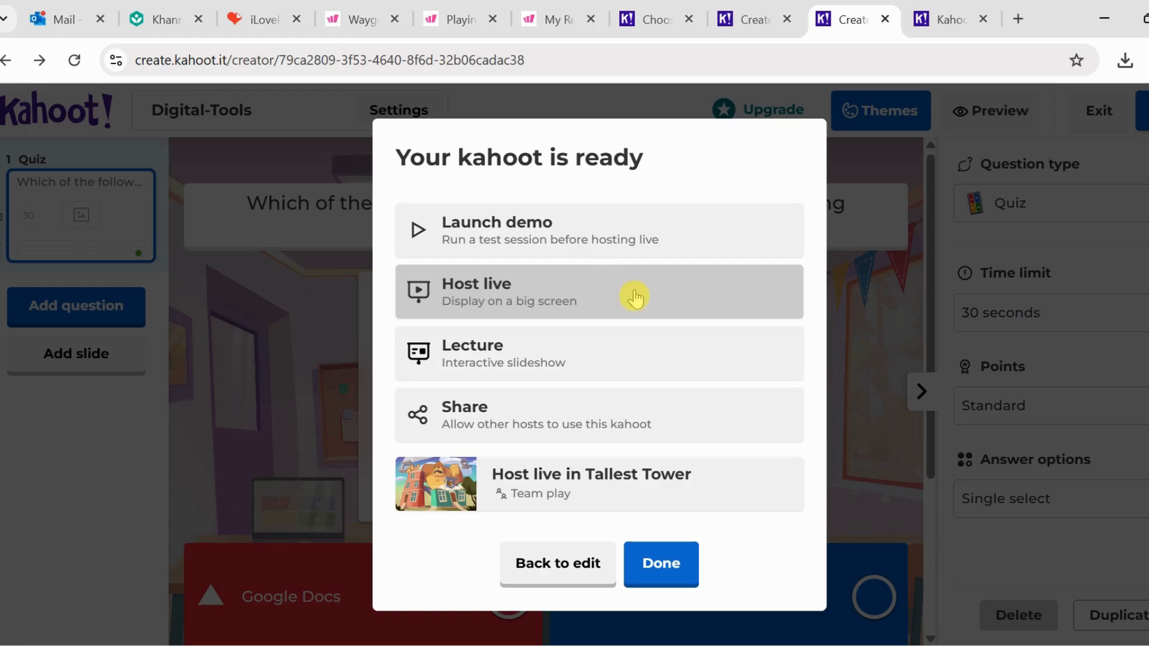
# Host the Digital-Tools kahoot live in Classic mode and start its game lobby
pyautogui.click(602, 315)
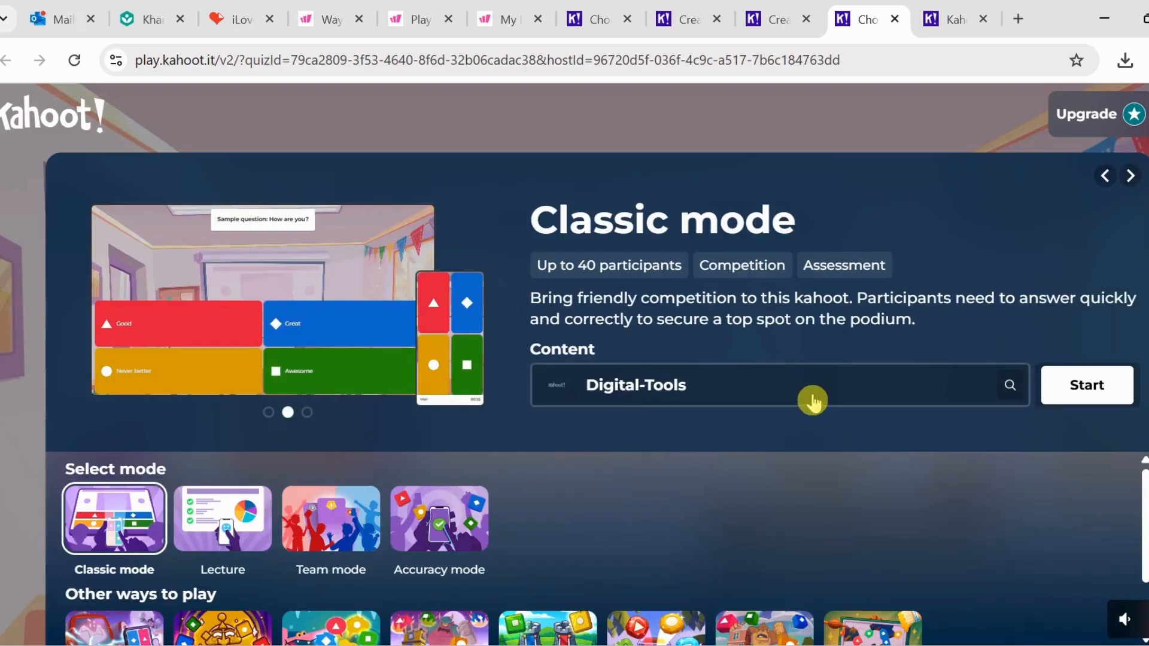
pyautogui.click(1081, 389)
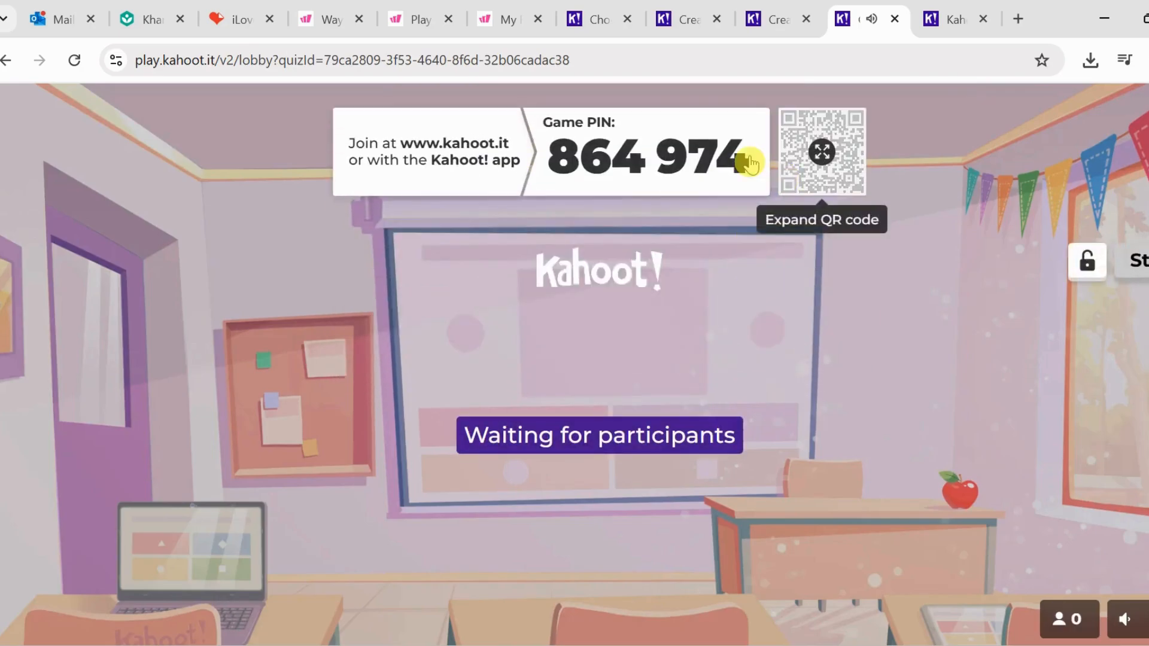
pyautogui.click(695, 142)
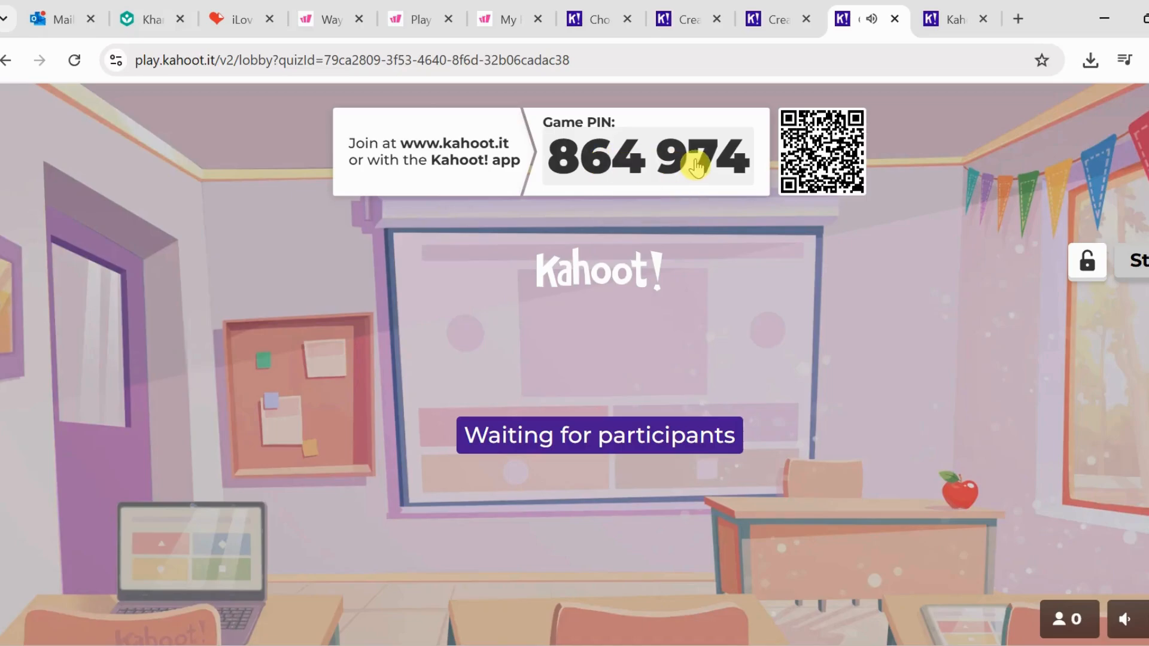
# Open kahoot.it in a new browser tab
pyautogui.click(1014, 19)
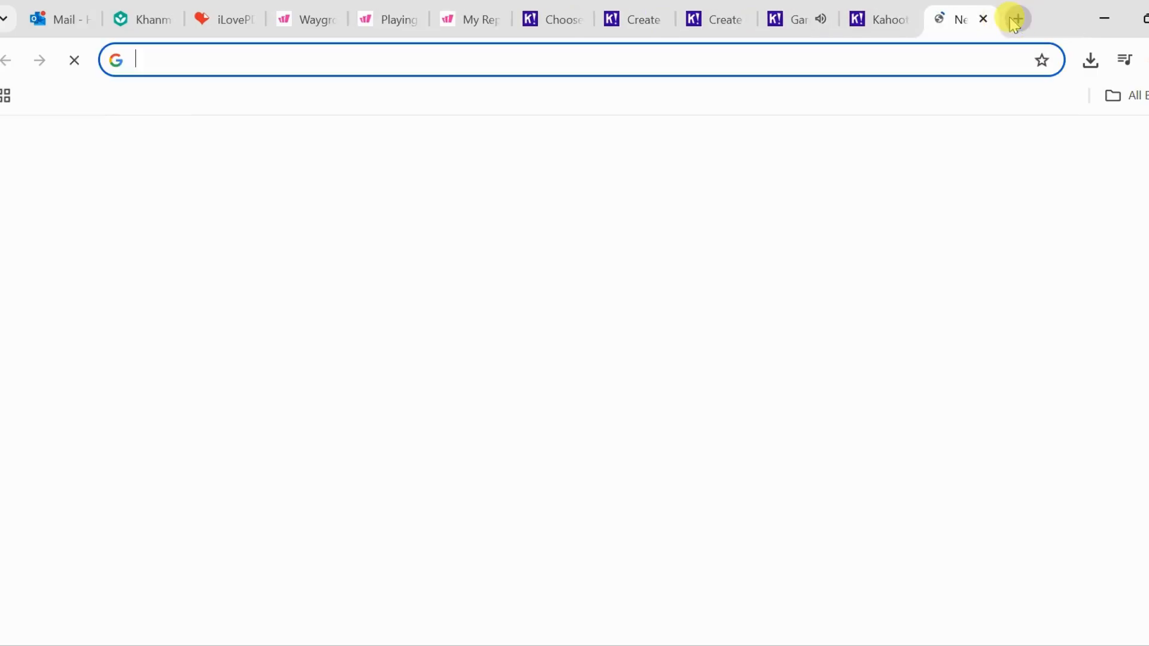
pyautogui.write('kahh')
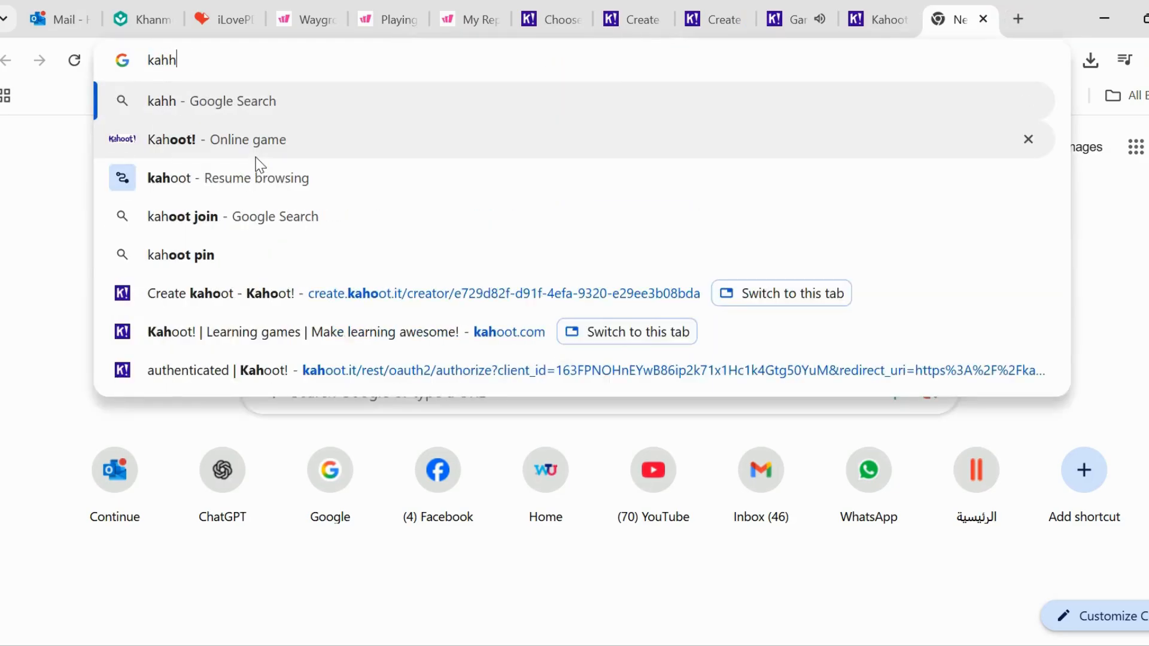
pyautogui.press('BackSpace')
pyautogui.write('oot')
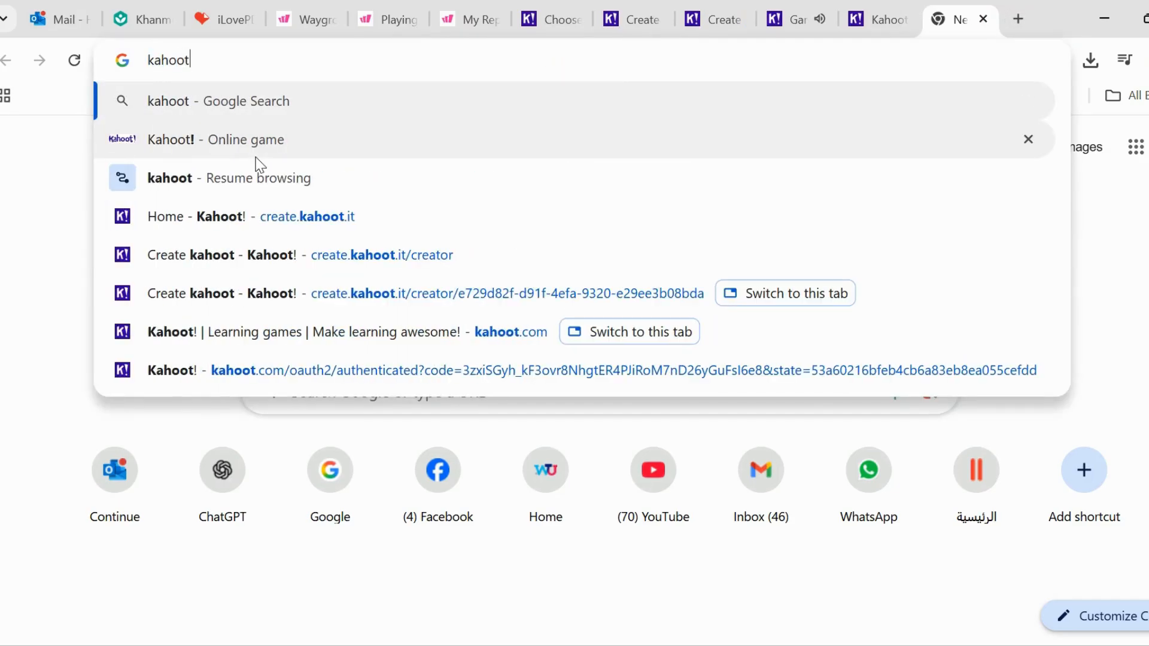
pyautogui.write('.it')
pyautogui.press('Return')
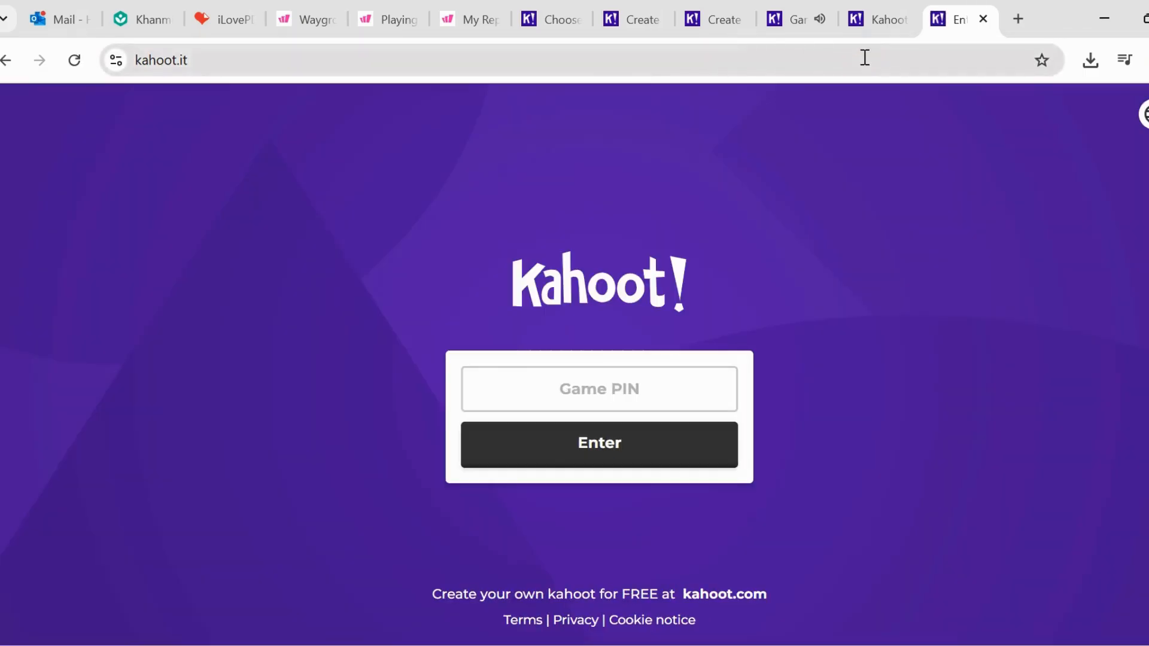
# Look up the game PIN in the hosted lobby and join the game on kahoot.it with that PIN and a player nickname
pyautogui.click(879, 22)
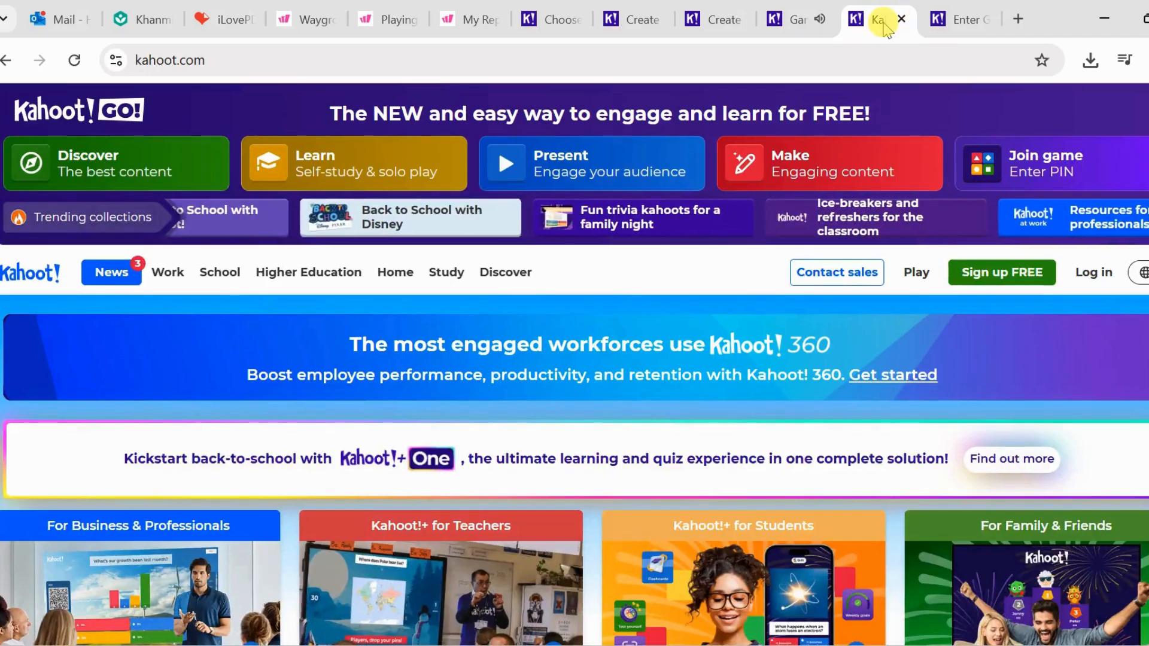
pyautogui.click(764, 21)
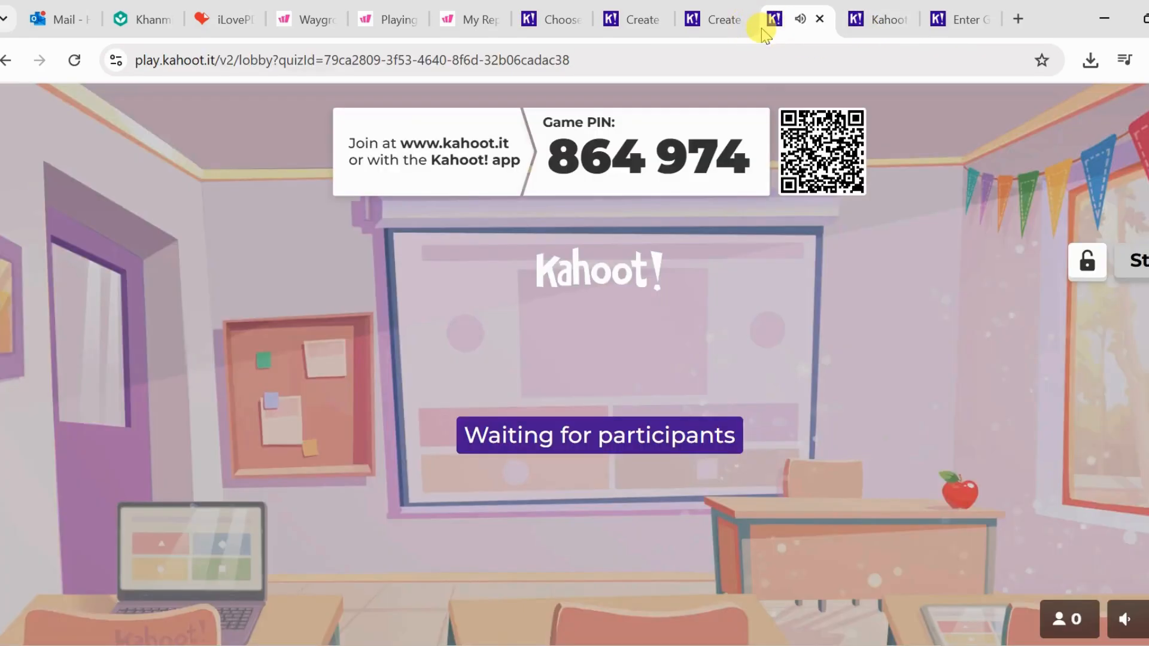
pyautogui.click(957, 20)
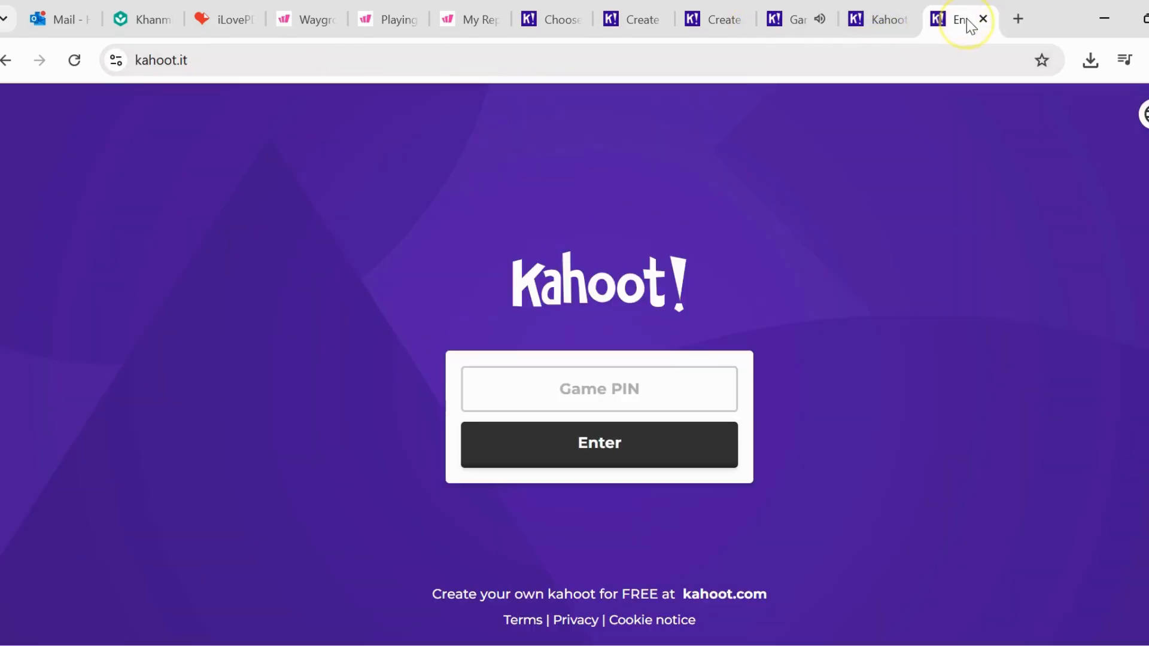
pyautogui.click(564, 390)
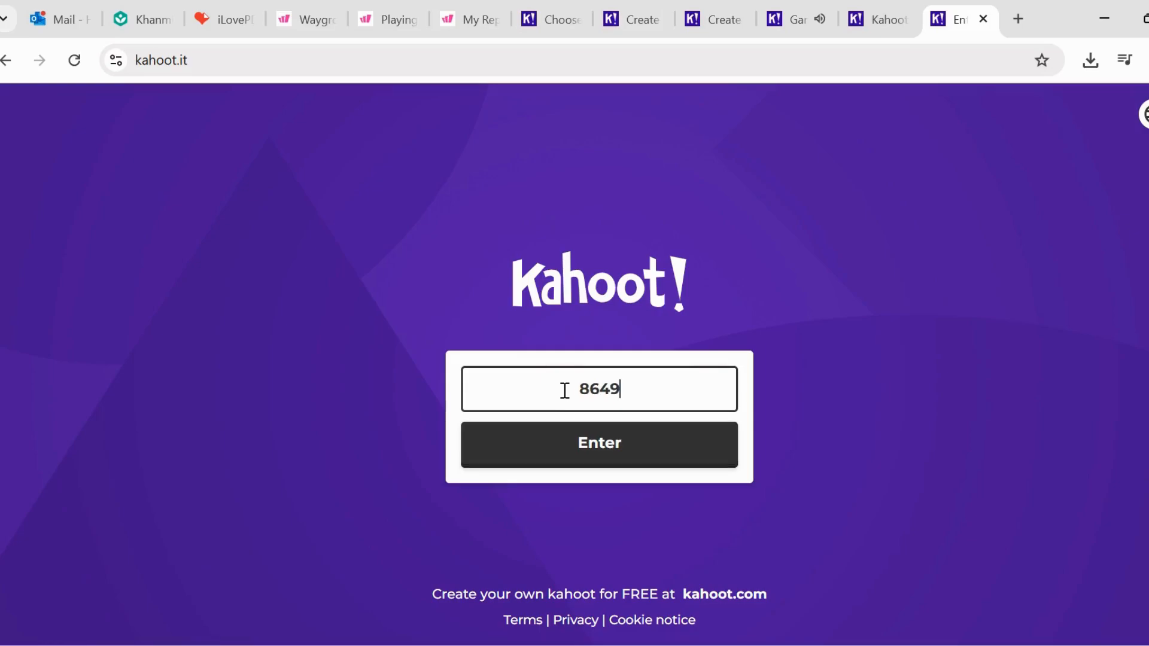
pyautogui.click(597, 450)
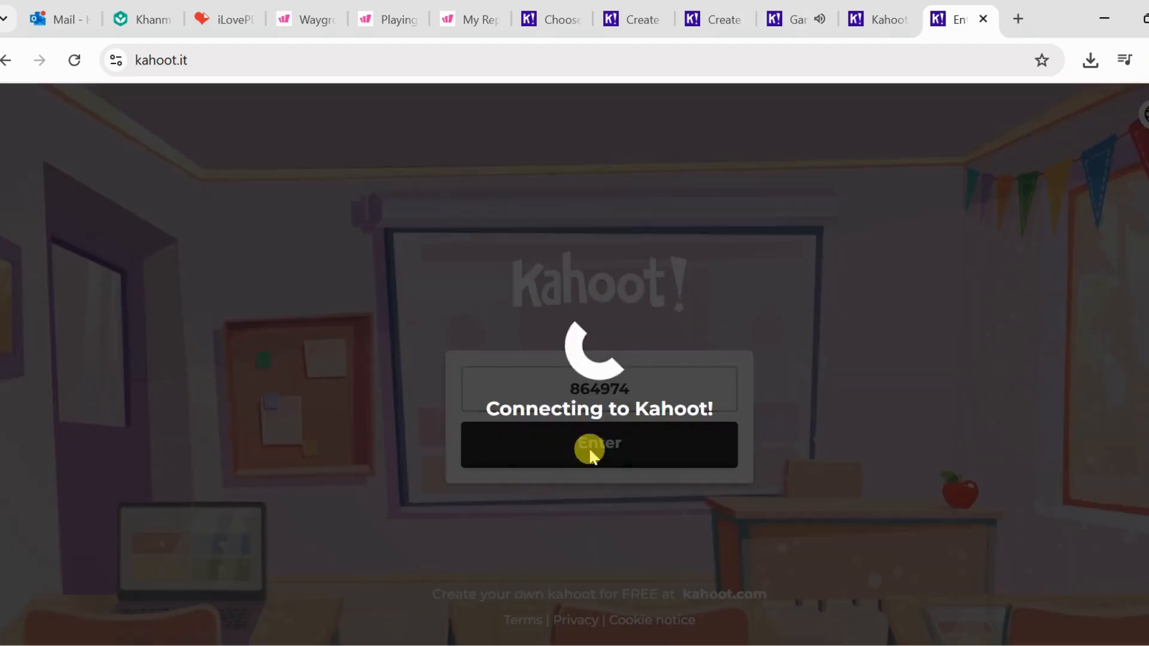
pyautogui.click(606, 425)
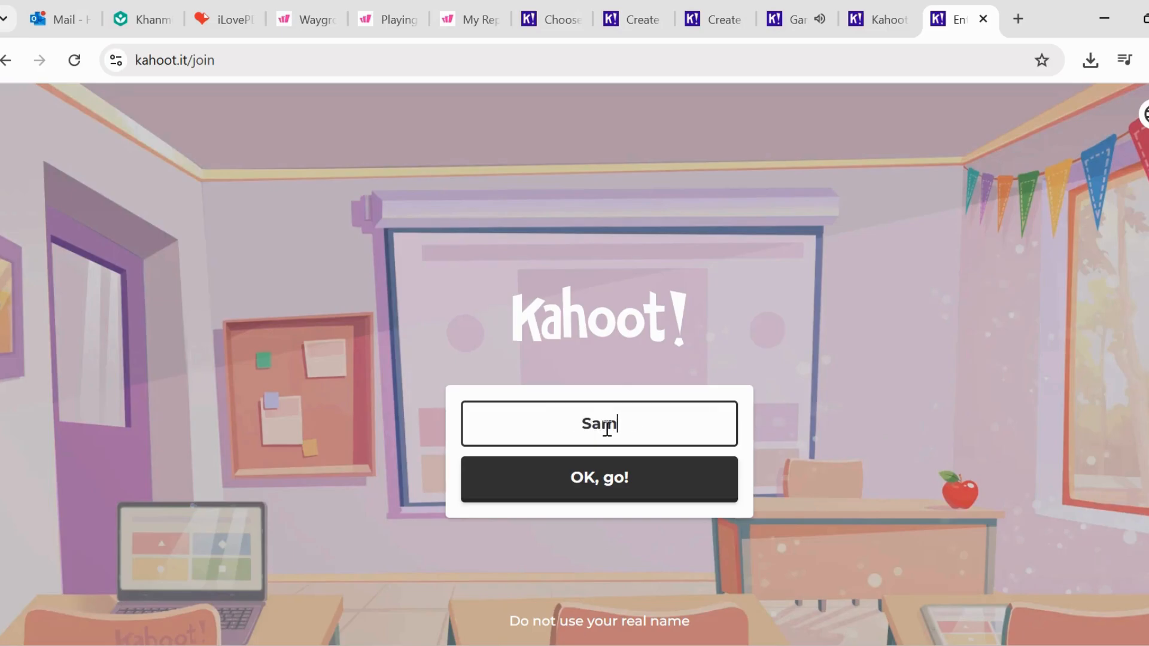
pyautogui.click(605, 488)
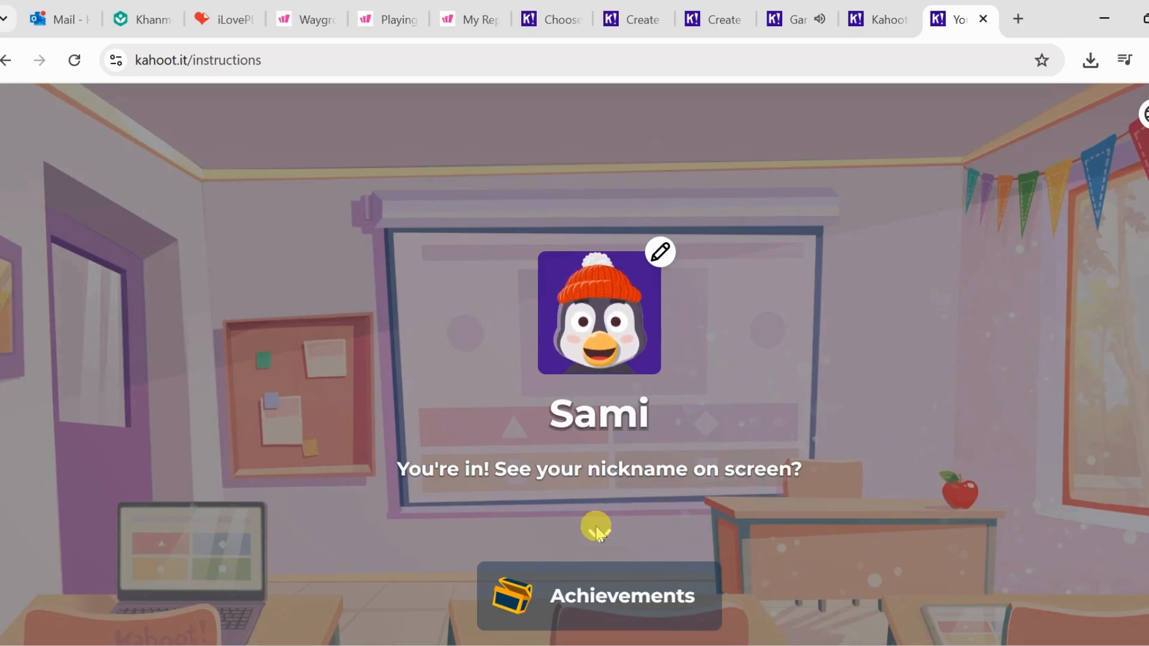
# Return to the hosted Digital-Tools lobby and start the live game with the joined player
pyautogui.click(882, 14)
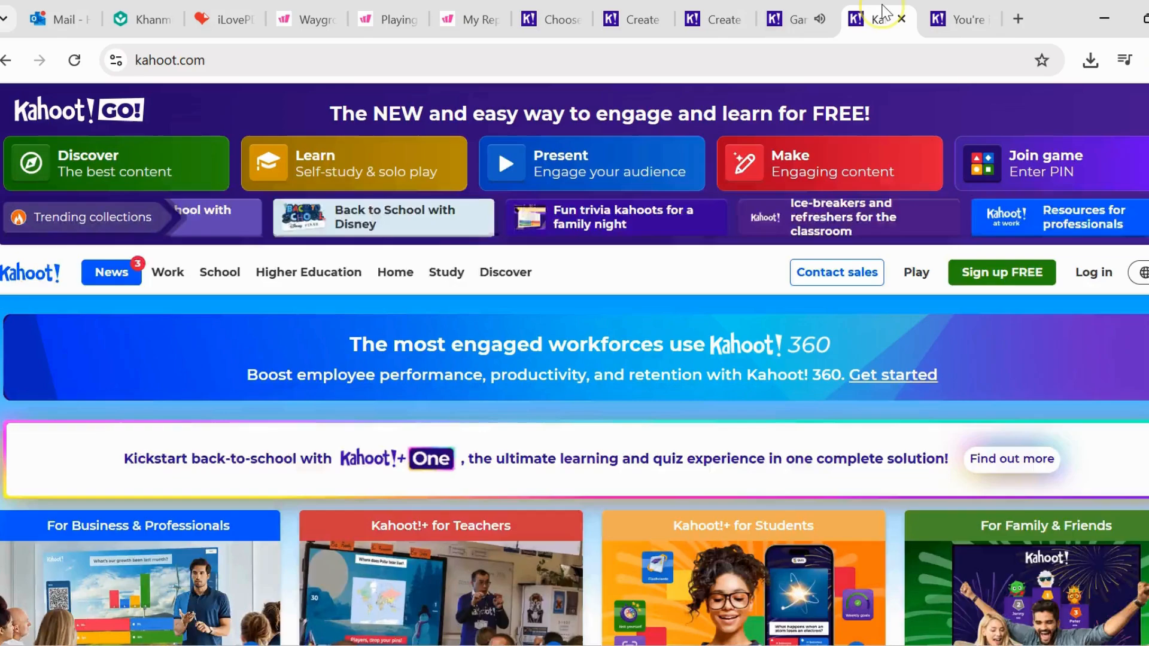
pyautogui.click(790, 18)
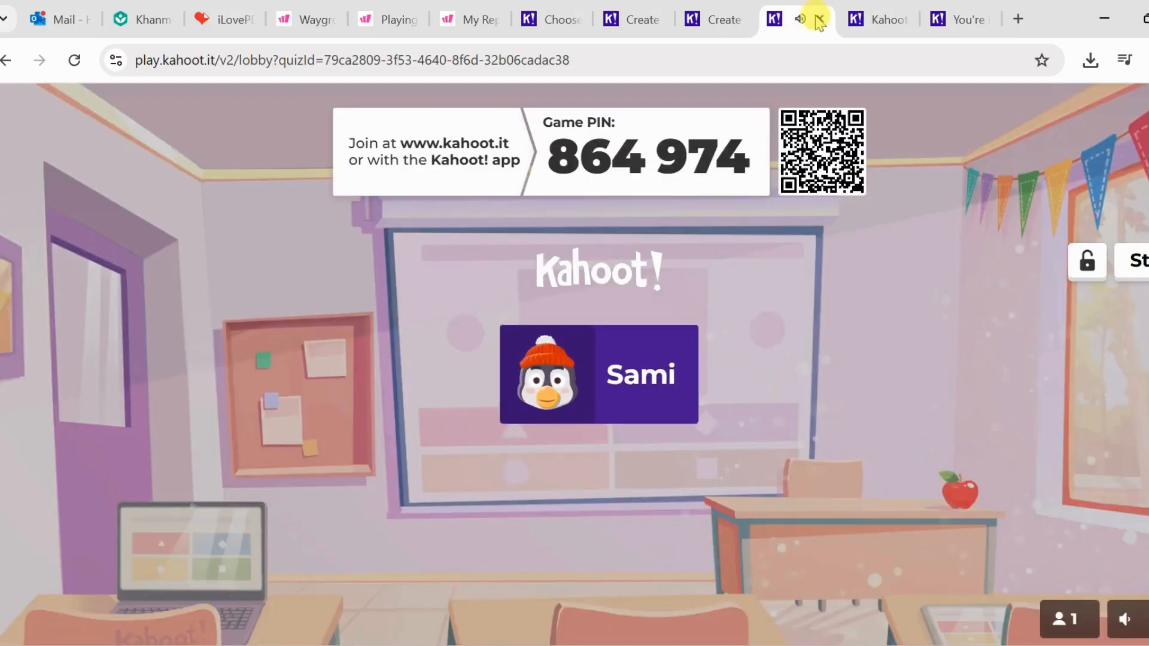
pyautogui.click(1140, 262)
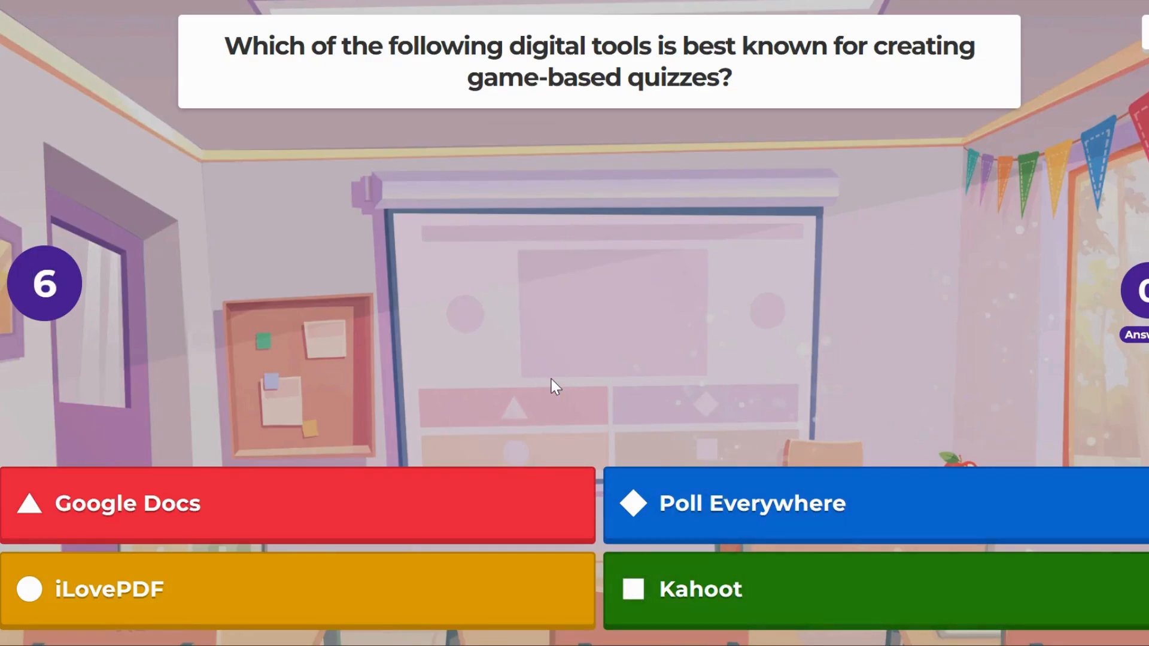
# Exit the full-screen view of the hosted question and check the participant's game page on kahoot.it
pyautogui.press('Escape')
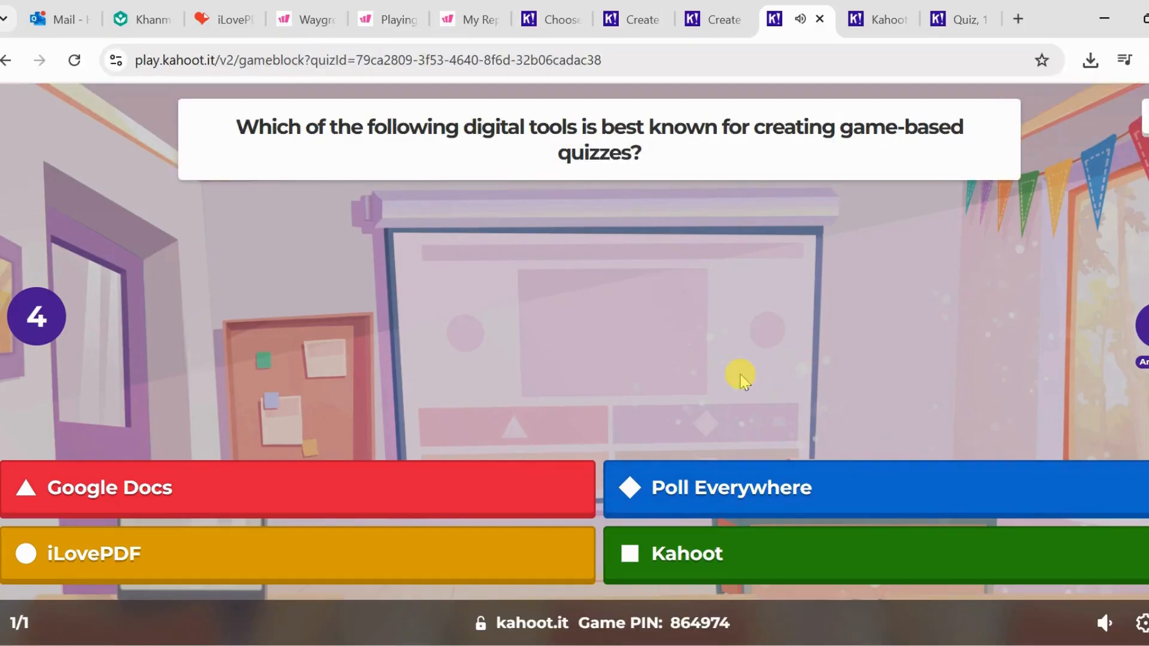
pyautogui.click(885, 21)
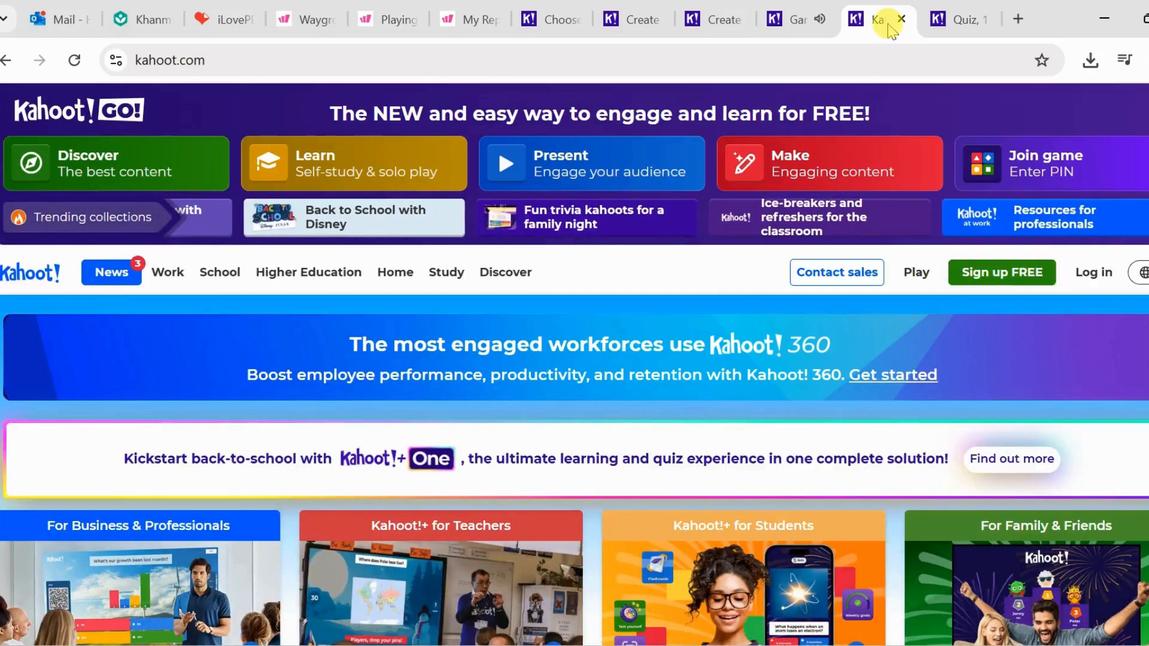
pyautogui.click(960, 24)
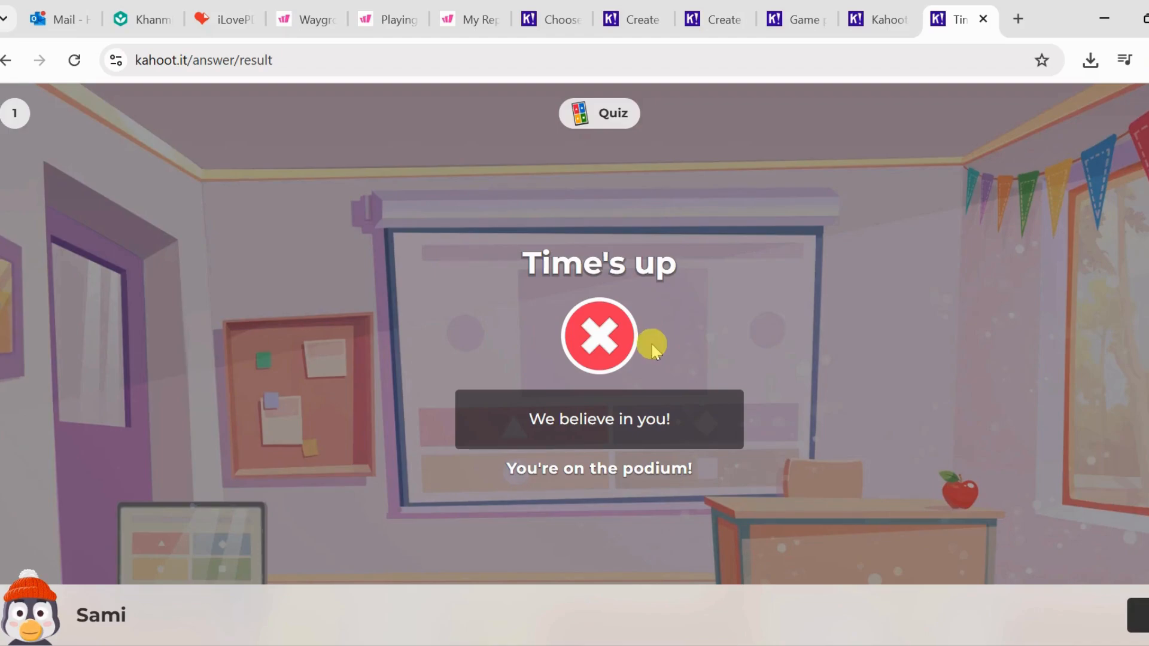
# Return to the hosted game and advance from the question's answer results to the final podium
pyautogui.click(875, 20)
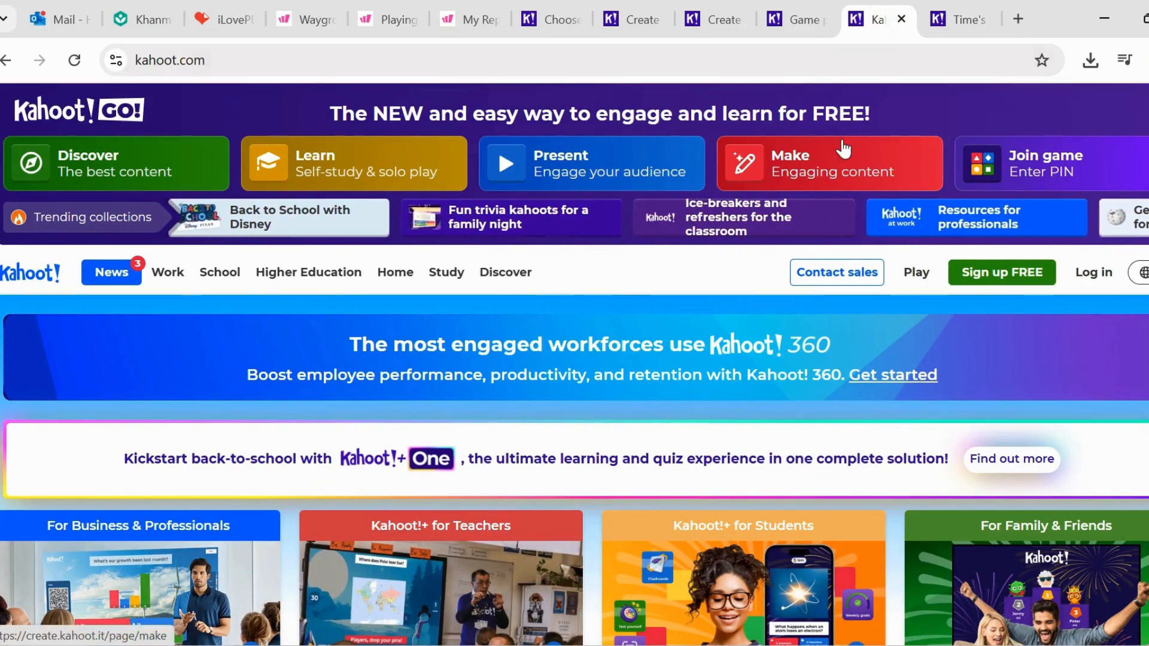
pyautogui.click(793, 21)
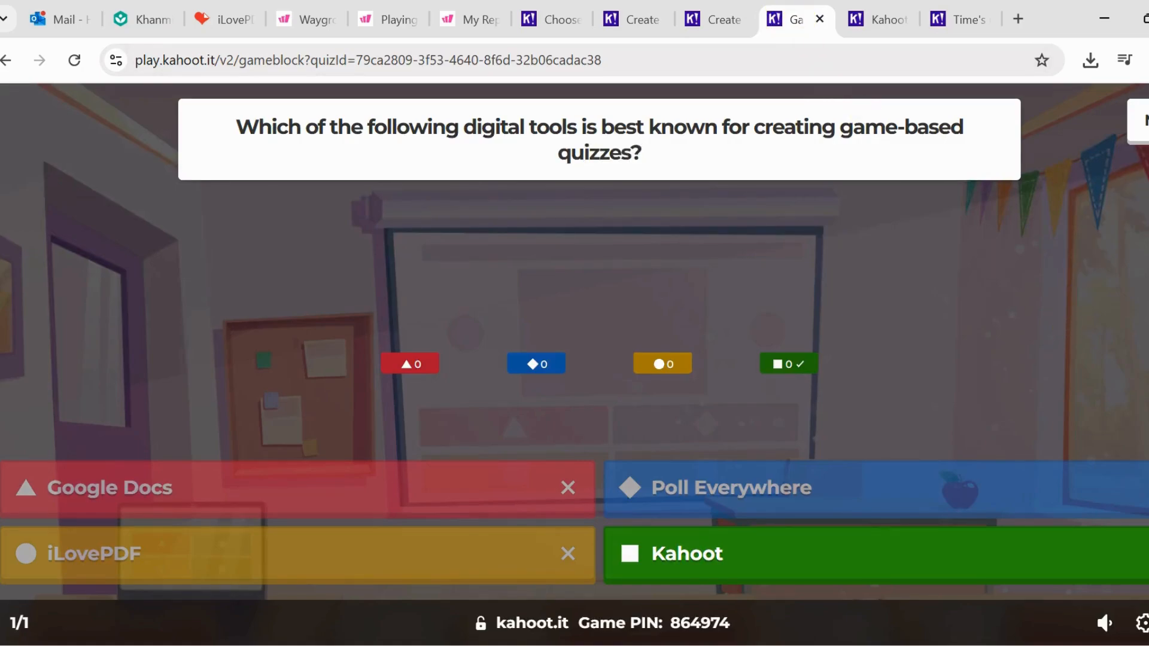
pyautogui.click(1146, 122)
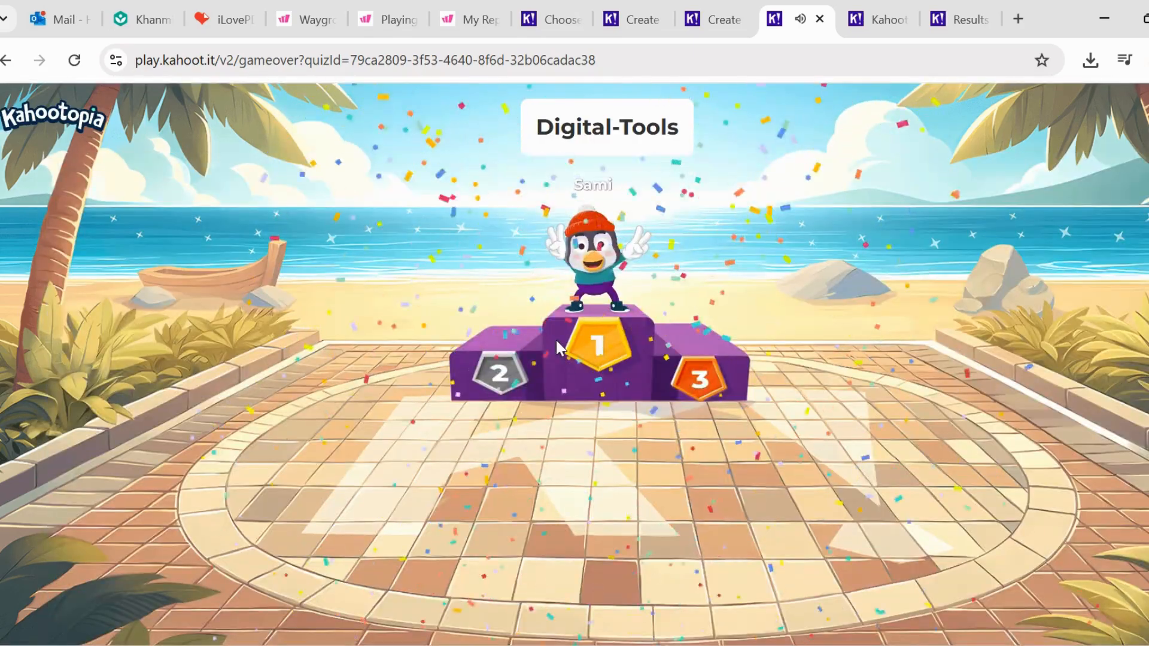
pyautogui.click(595, 396)
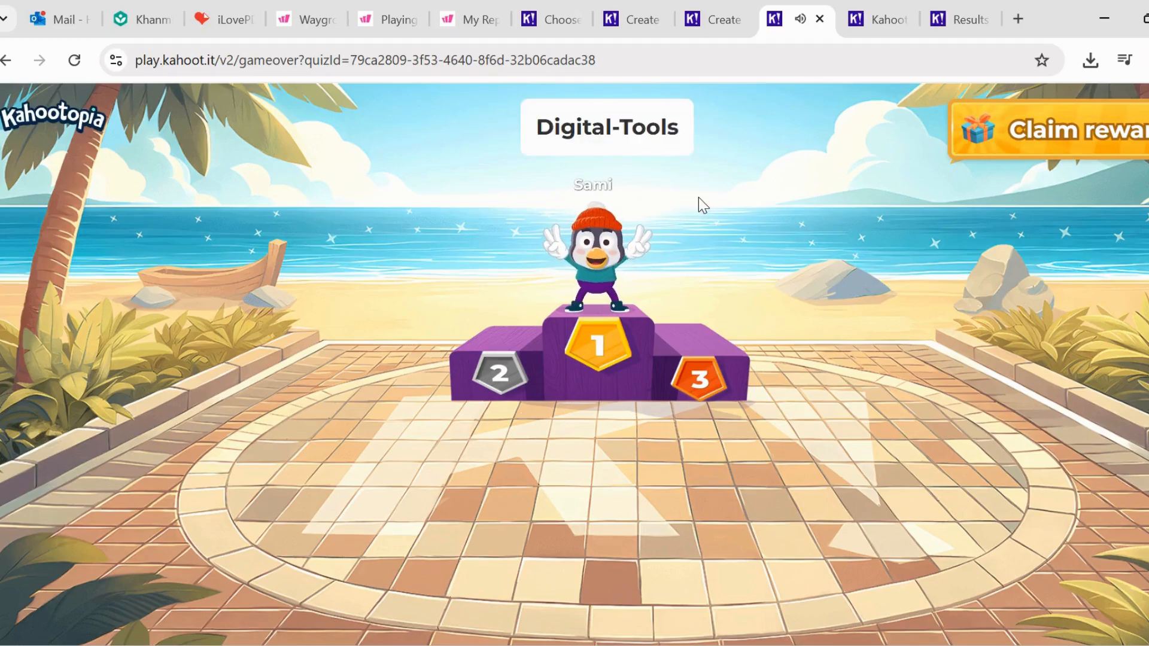
pyautogui.click(394, 158)
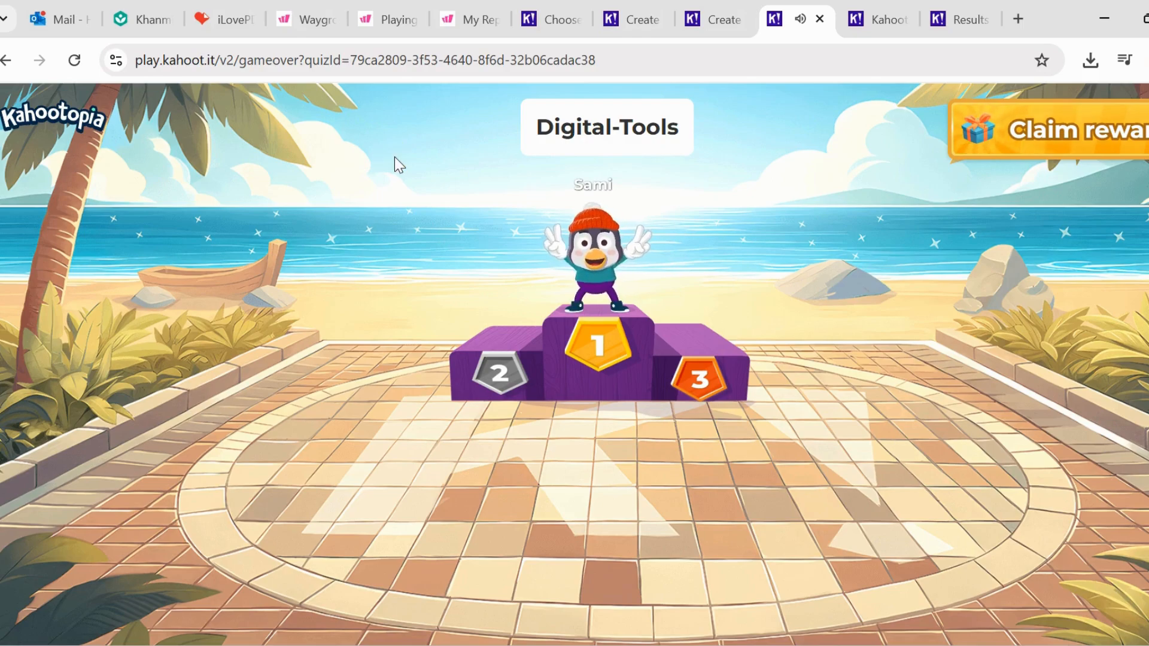
pyautogui.click(219, 214)
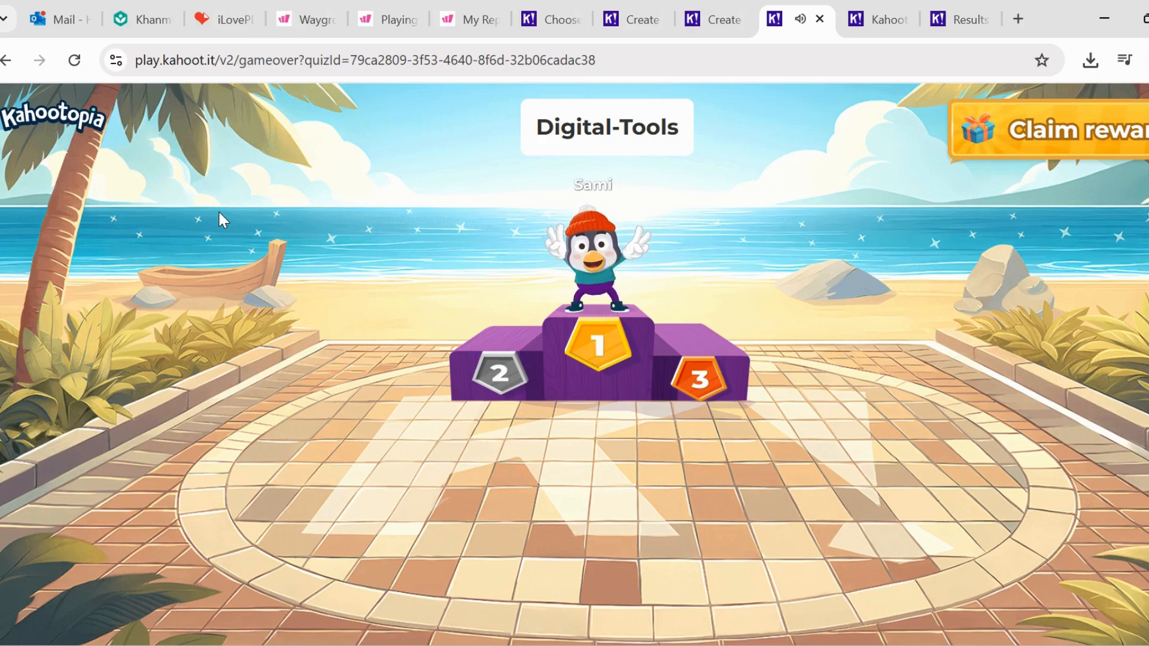
# Switch to the Digital-Tools quiz editor and go back from it to the Kahoot! home page
pyautogui.click(724, 21)
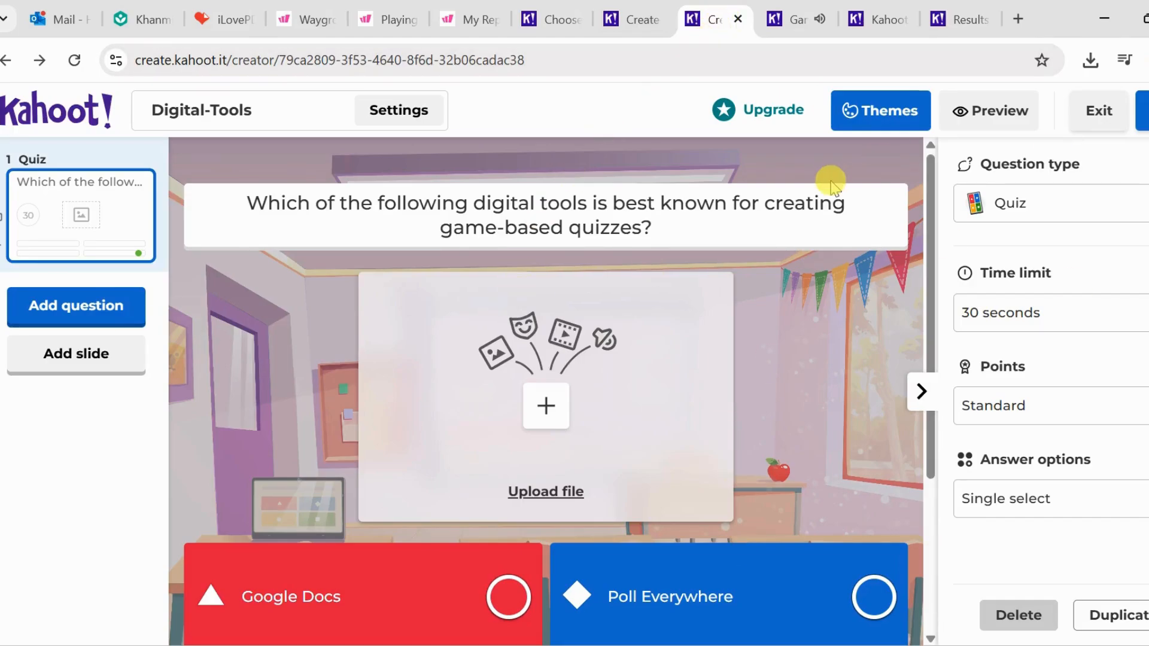
pyautogui.click(5, 60)
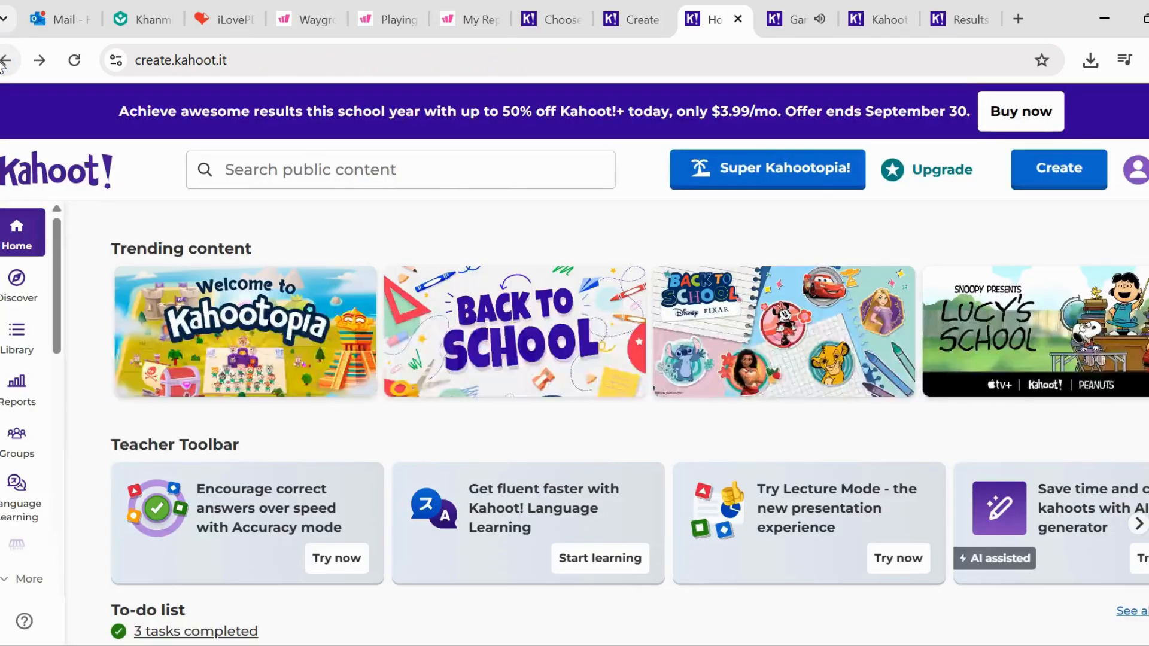